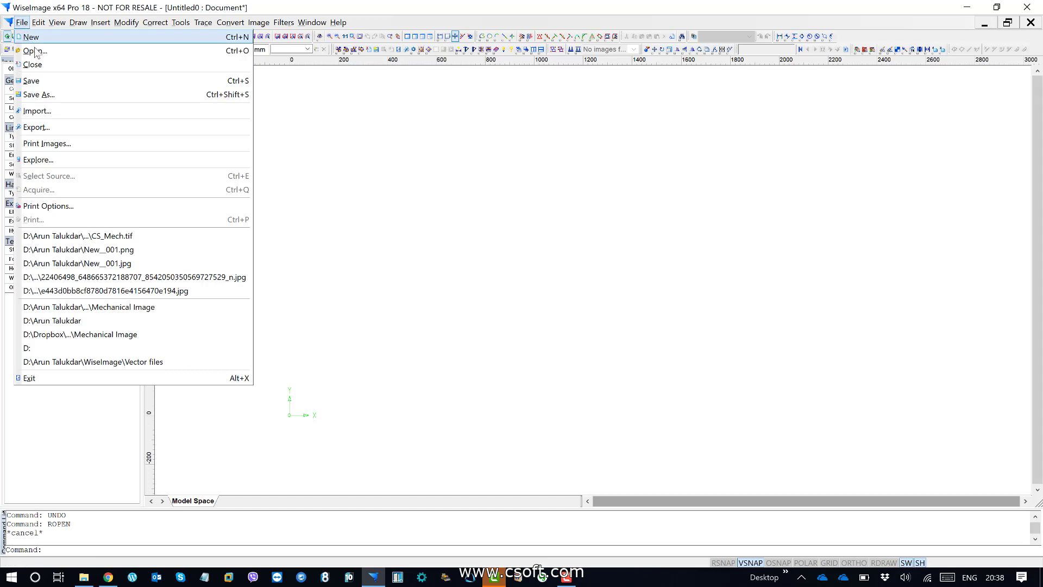
Open the raster drawing CS_Mech.tif from the Mechanical Image folder.
{"action": "left_click", "coordinate": [36, 52]}
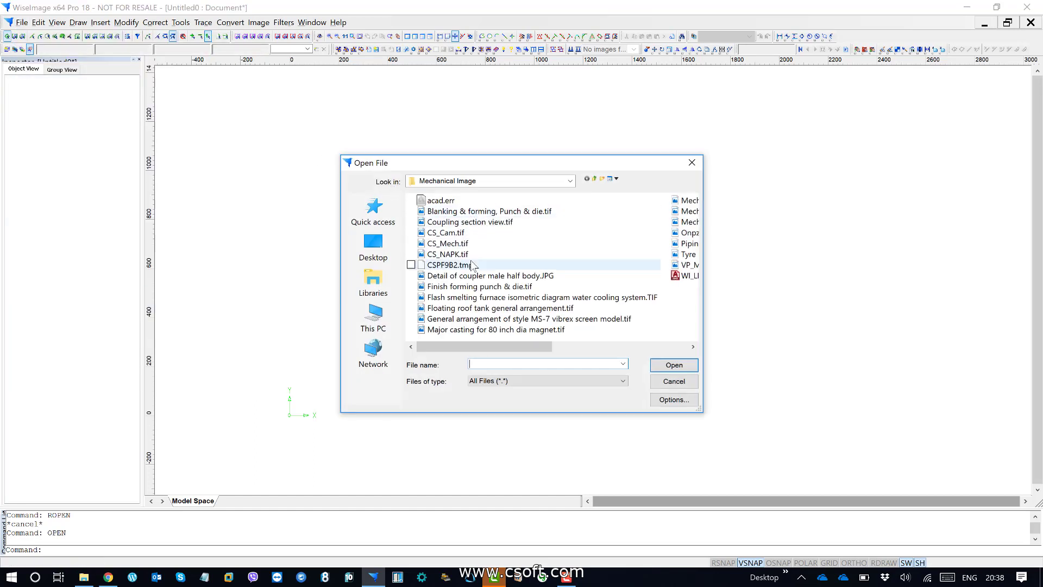
{"action": "left_click", "coordinate": [462, 243]}
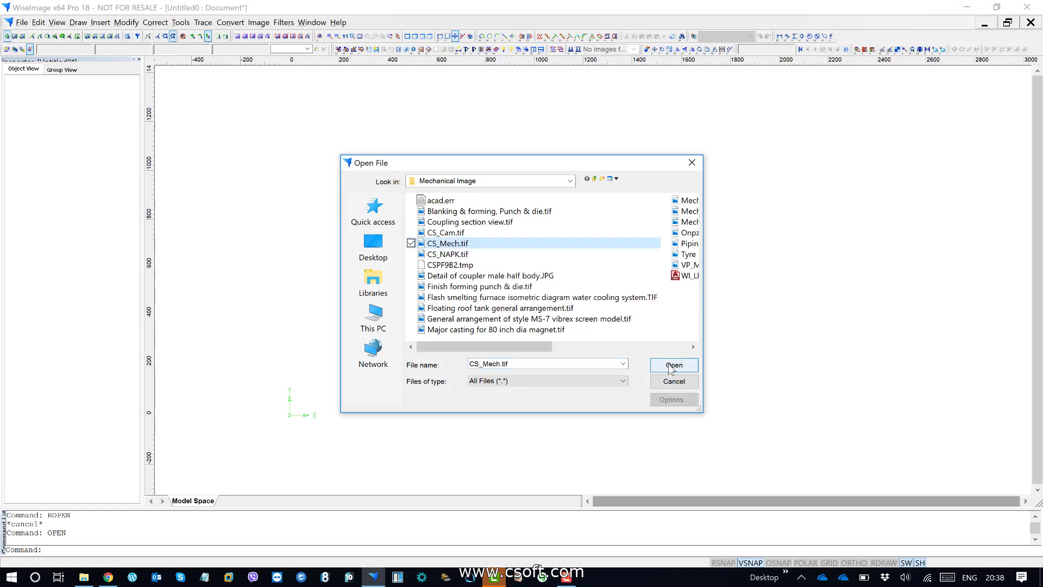
{"action": "left_click", "coordinate": [672, 367]}
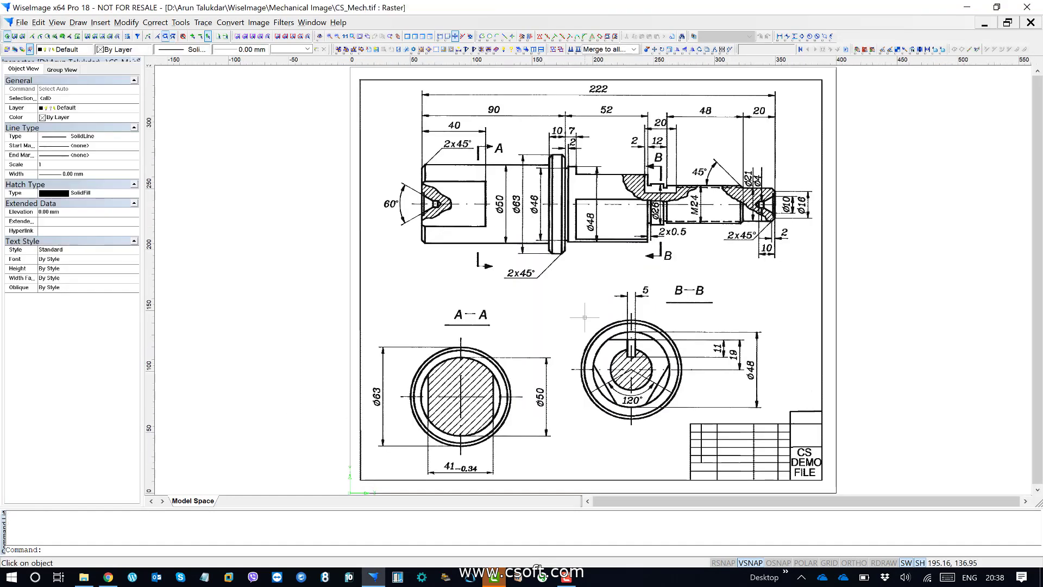
Look over the scanned shaft drawing, including its dimensions, sections A-A and B-B, and the title block.
{"action": "middle_click_drag", "start_coordinate": [611, 236], "coordinate": [605, 207]}
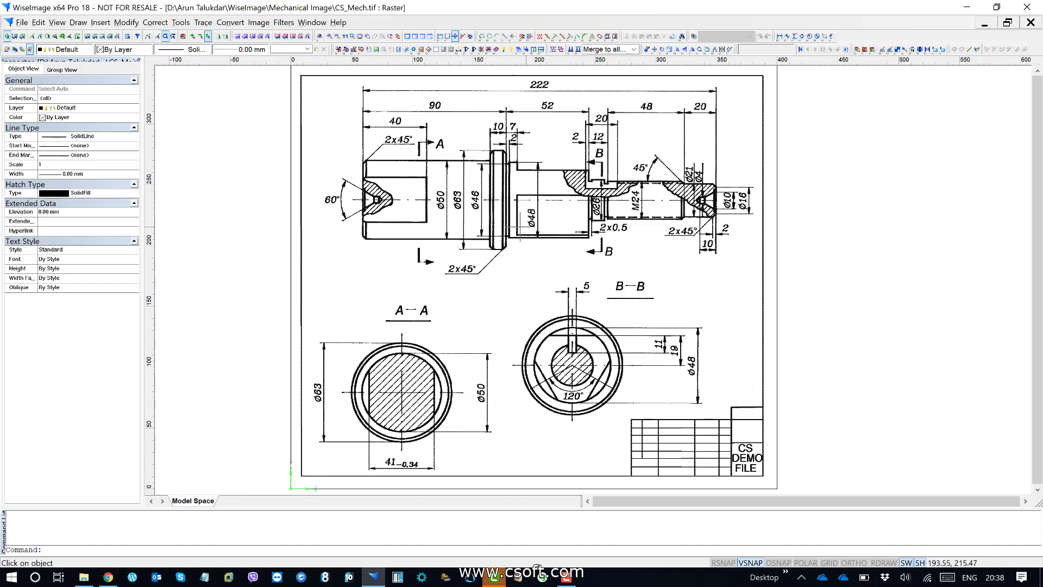
{"action": "middle_click_drag", "start_coordinate": [499, 128], "coordinate": [499, 182]}
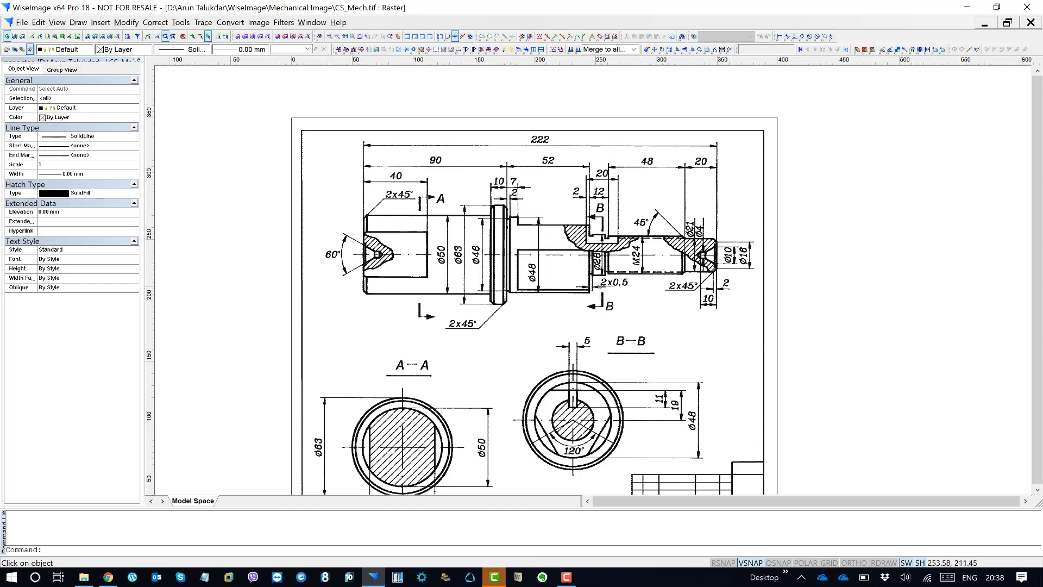
{"action": "middle_click_drag", "start_coordinate": [595, 285], "coordinate": [556, 190]}
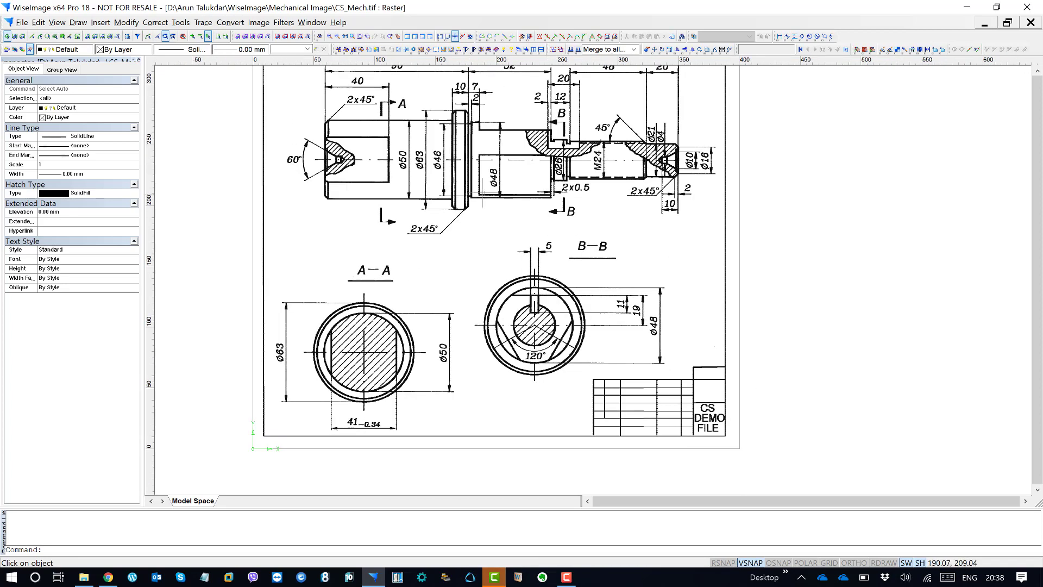
{"action": "middle_click_drag", "start_coordinate": [488, 187], "coordinate": [495, 255]}
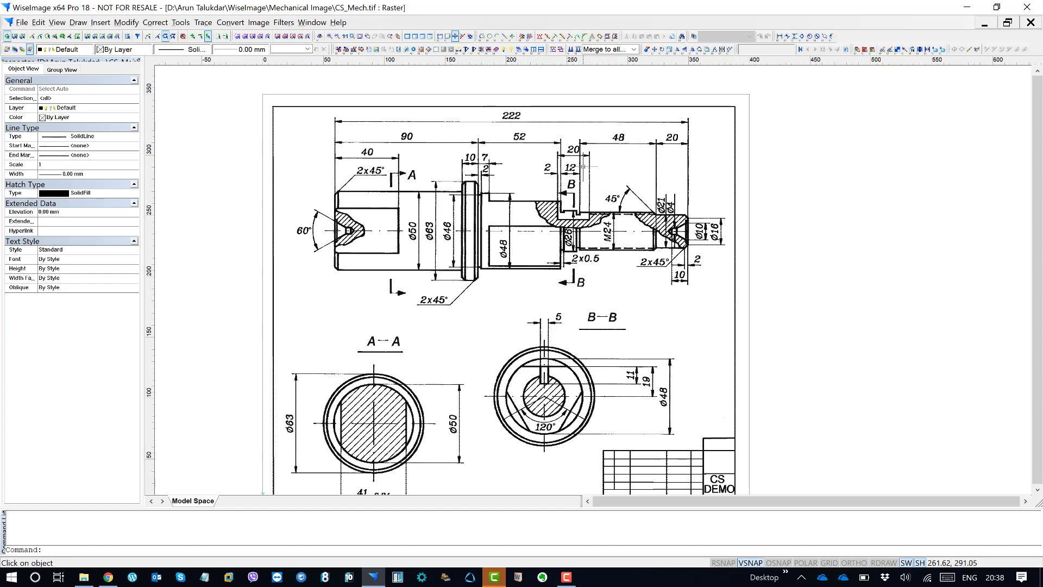
{"action": "middle_click_drag", "start_coordinate": [575, 166], "coordinate": [612, 203]}
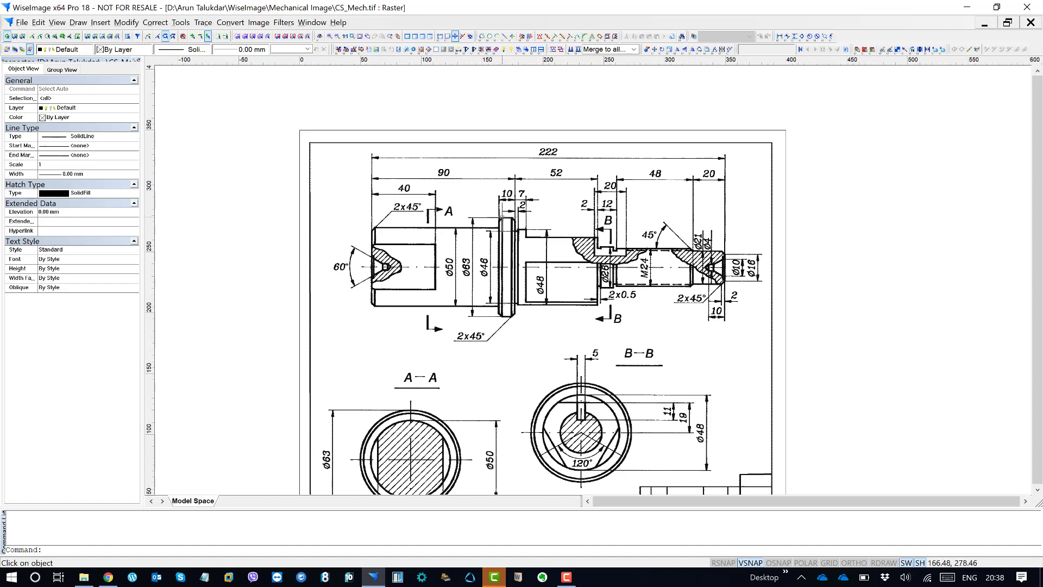
{"action": "middle_click_drag", "start_coordinate": [537, 198], "coordinate": [489, 205]}
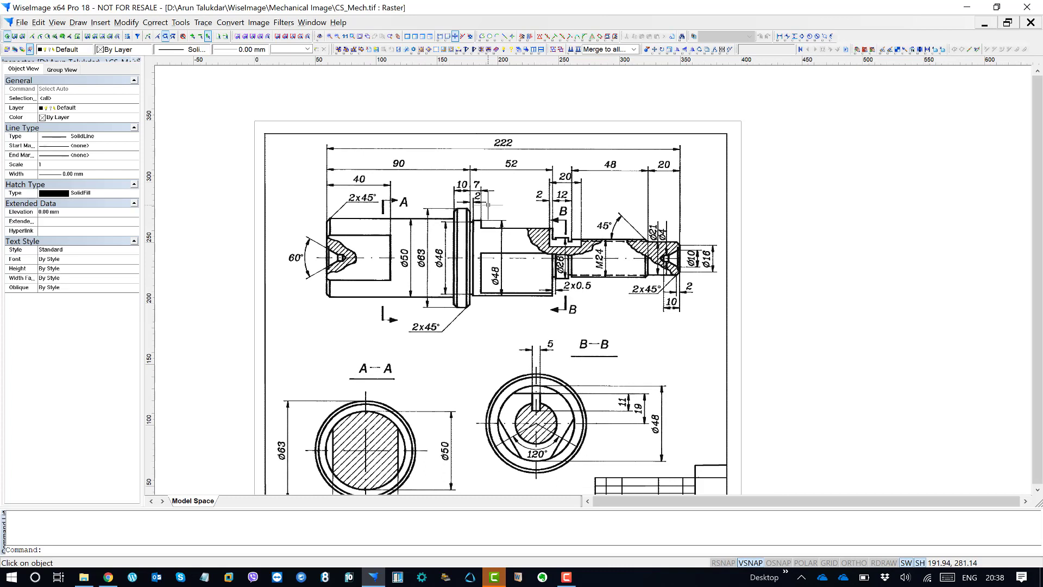
{"action": "middle_click_drag", "start_coordinate": [548, 322], "coordinate": [522, 194]}
{"action": "middle_click_drag", "start_coordinate": [591, 318], "coordinate": [591, 236]}
{"action": "scroll", "coordinate": [601, 263], "scroll_direction": "up", "scroll_amount": 6}
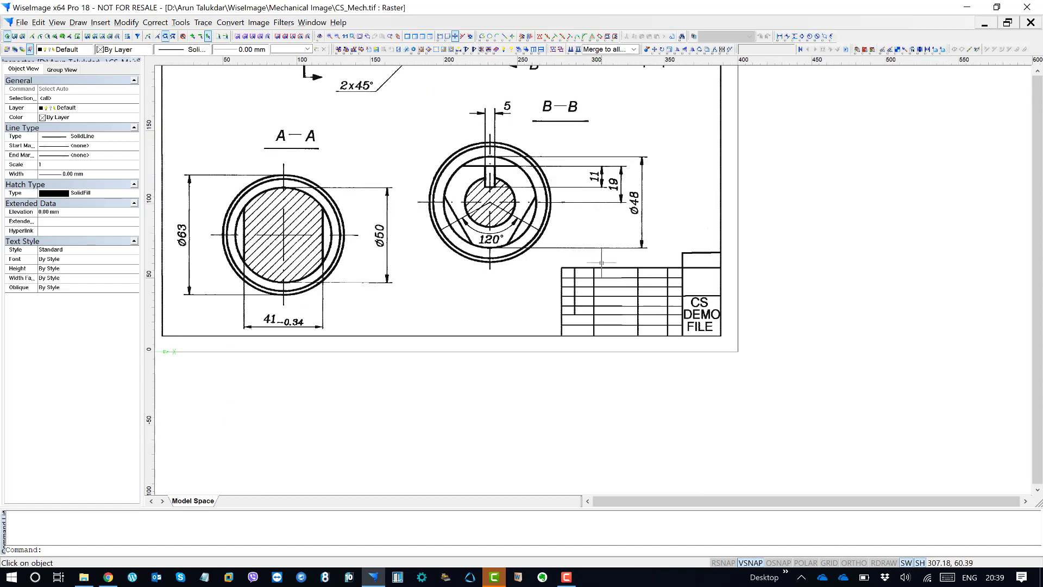
{"action": "scroll", "coordinate": [601, 263], "scroll_direction": "up", "scroll_amount": 1}
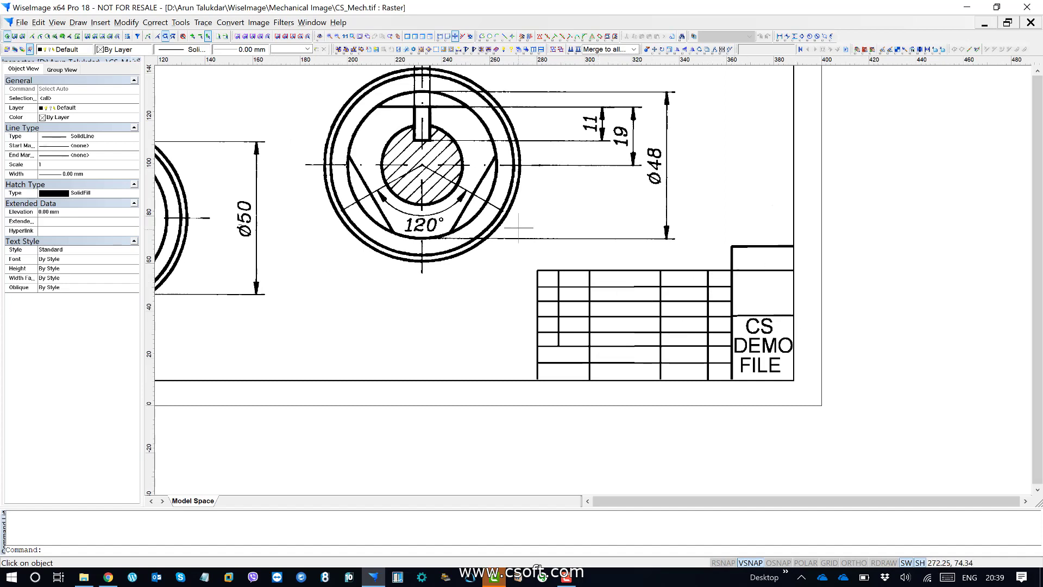
{"action": "middle_click_drag", "start_coordinate": [519, 224], "coordinate": [727, 324]}
{"action": "scroll", "coordinate": [603, 337], "scroll_direction": "down", "scroll_amount": 4}
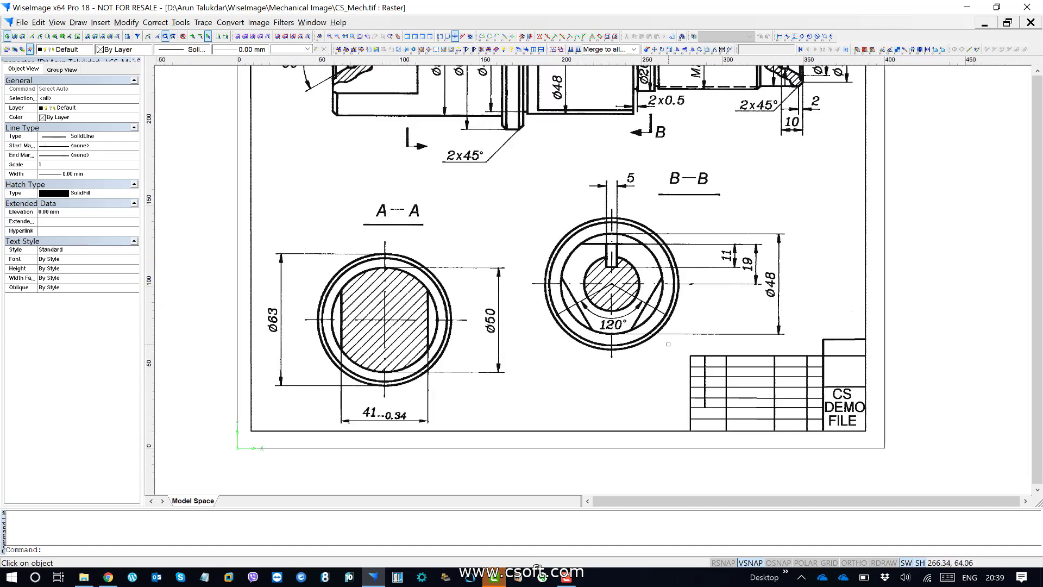
{"action": "mouse_move", "coordinate": [539, 205]}
{"action": "middle_mouse_down"}
{"action": "mouse_move", "coordinate": [548, 278]}
{"action": "mouse_move", "coordinate": [565, 238]}
{"action": "mouse_move", "coordinate": [564, 252]}
{"action": "middle_mouse_up"}
{"action": "middle_click_drag", "start_coordinate": [649, 309], "coordinate": [511, 173]}
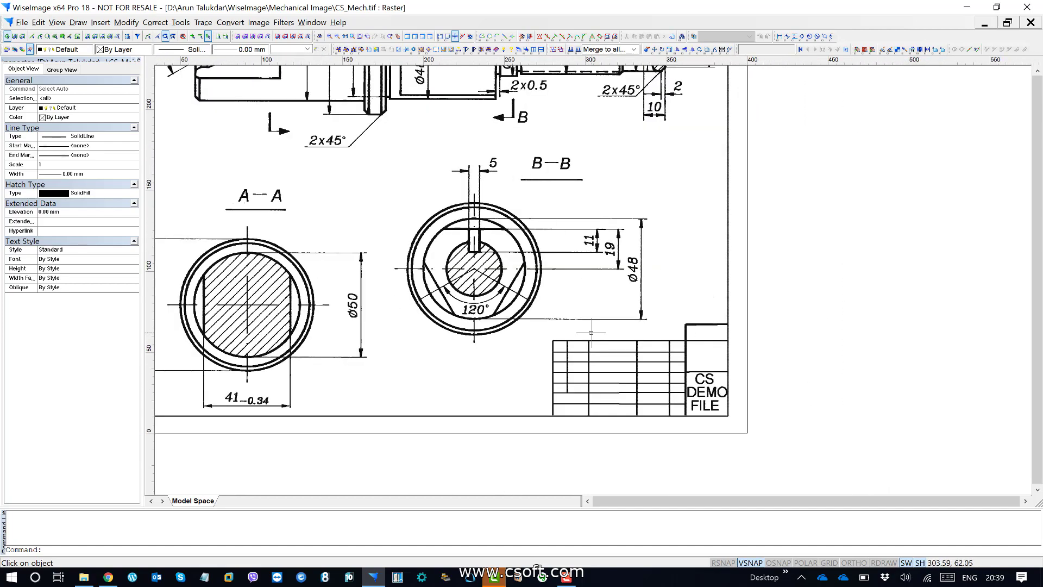
{"action": "middle_click_drag", "start_coordinate": [591, 329], "coordinate": [603, 231]}
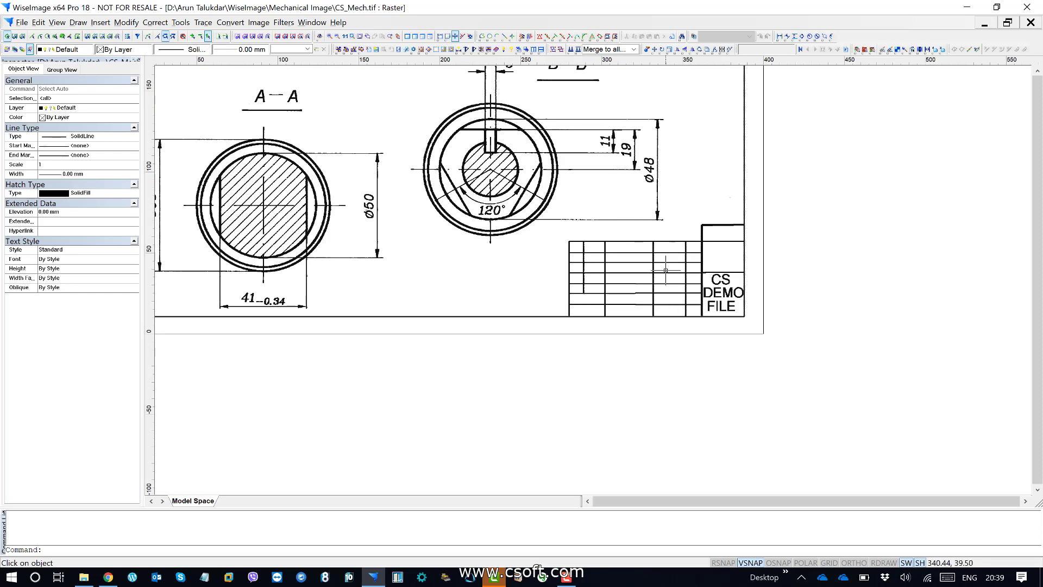
{"action": "middle_click_drag", "start_coordinate": [482, 191], "coordinate": [607, 267]}
{"action": "scroll", "coordinate": [462, 228], "scroll_direction": "down", "scroll_amount": 2}
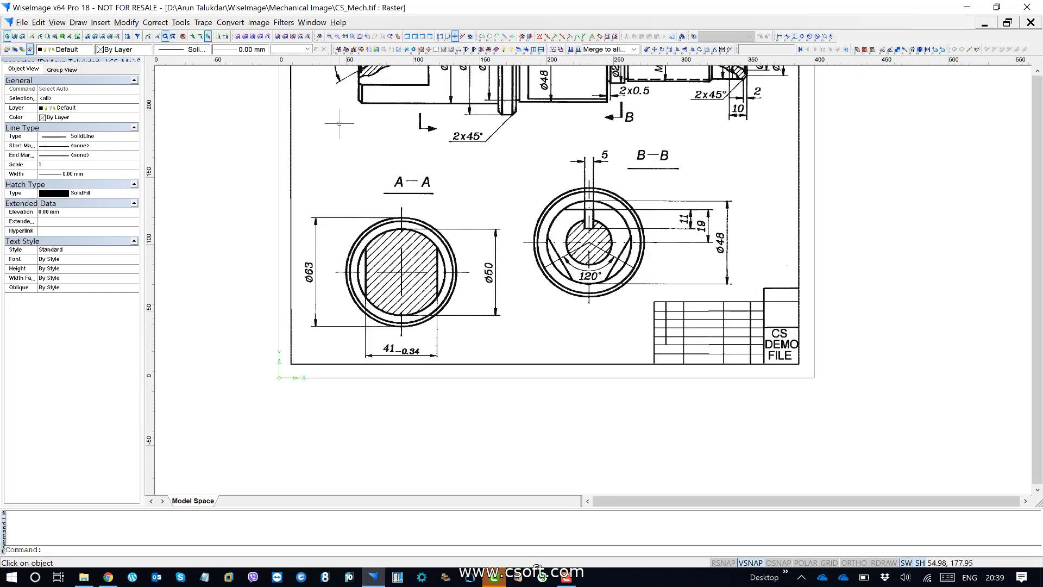
Add a custom coordinate system to the drawing in the coordinate system settings, keeping the drawing visible beside them.
{"action": "left_click", "coordinate": [180, 22]}
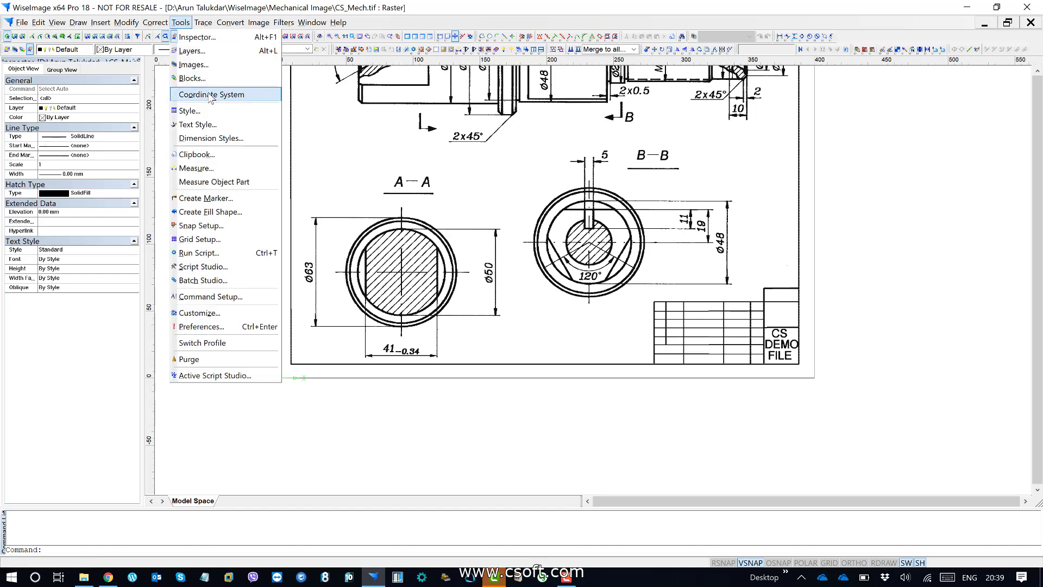
{"action": "mouse_move", "coordinate": [261, 95]}
{"action": "left_click", "coordinate": [313, 96]}
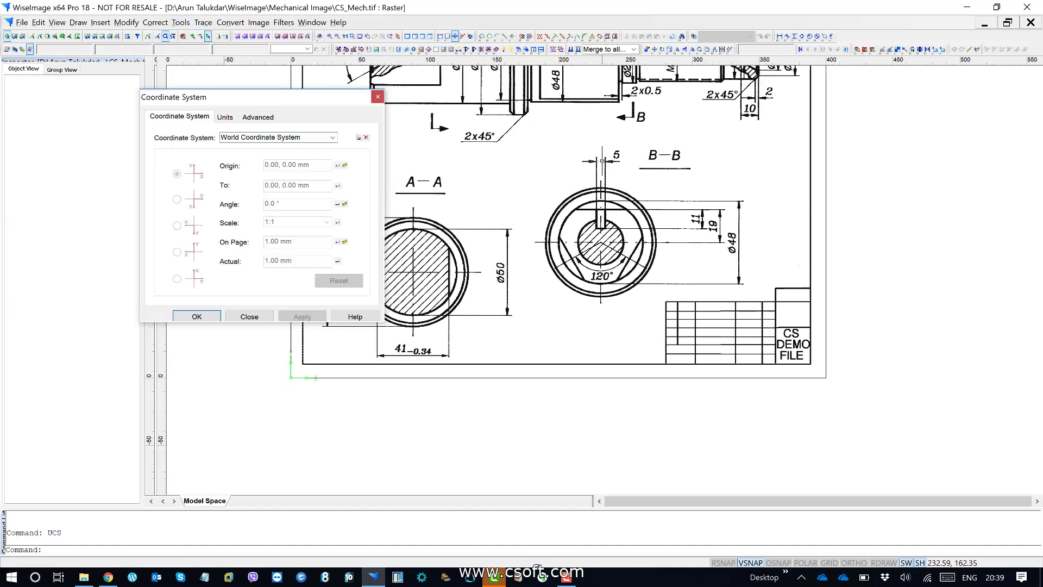
{"action": "left_click", "coordinate": [358, 138]}
{"action": "left_click_drag", "start_coordinate": [315, 100], "coordinate": [385, 90]}
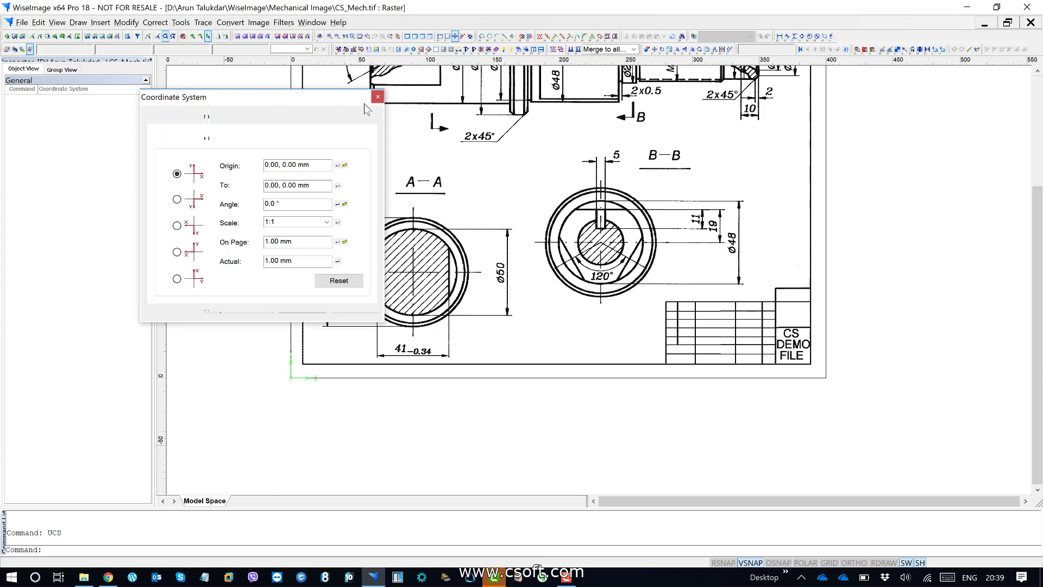
Review the custom coordinate system's available scales, its unit settings and its advanced control points.
{"action": "left_click", "coordinate": [396, 212]}
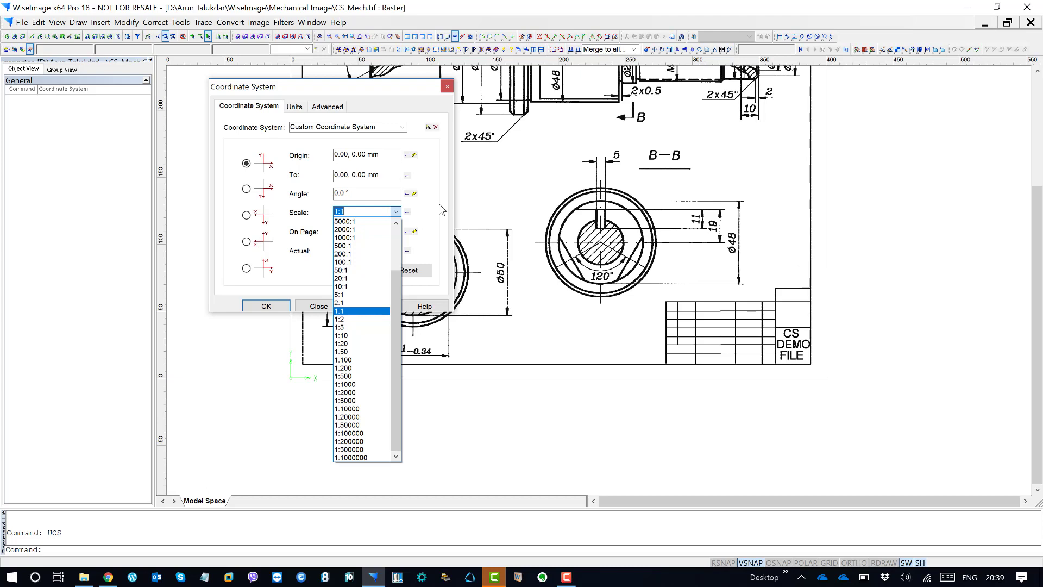
{"action": "left_click", "coordinate": [341, 89]}
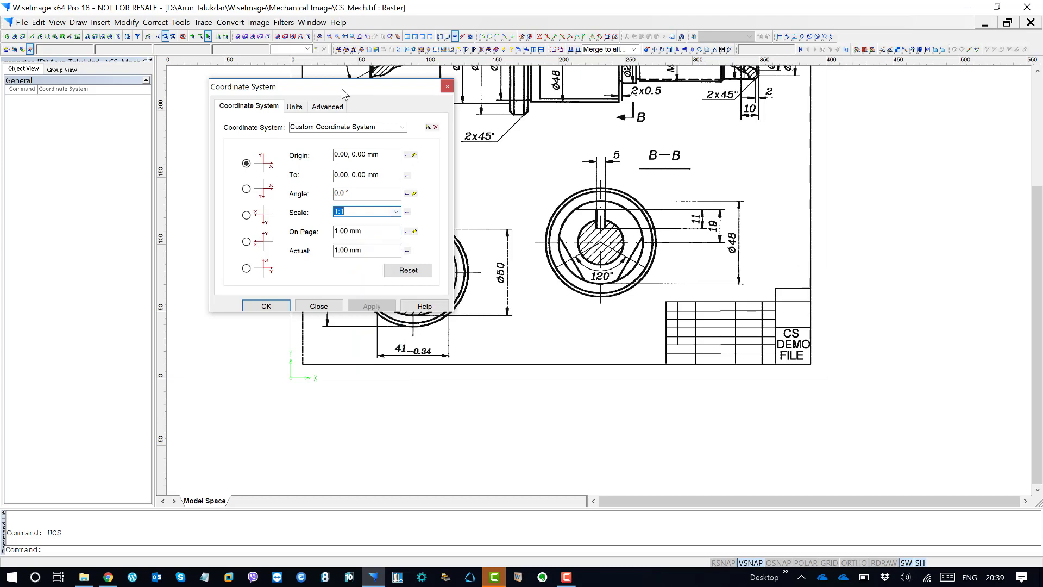
{"action": "left_click_drag", "start_coordinate": [360, 113], "coordinate": [360, 115]}
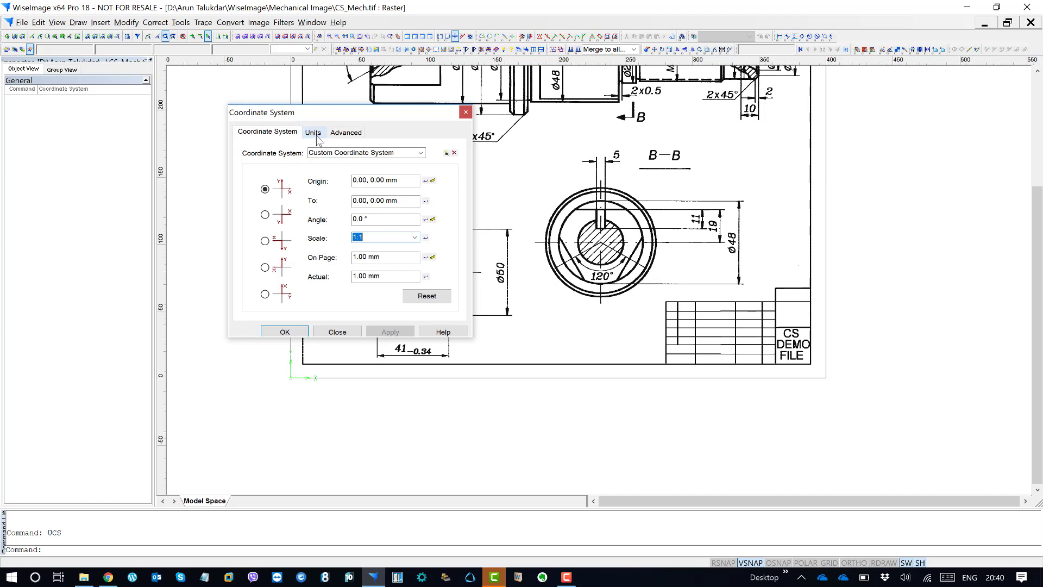
{"action": "left_click", "coordinate": [320, 133]}
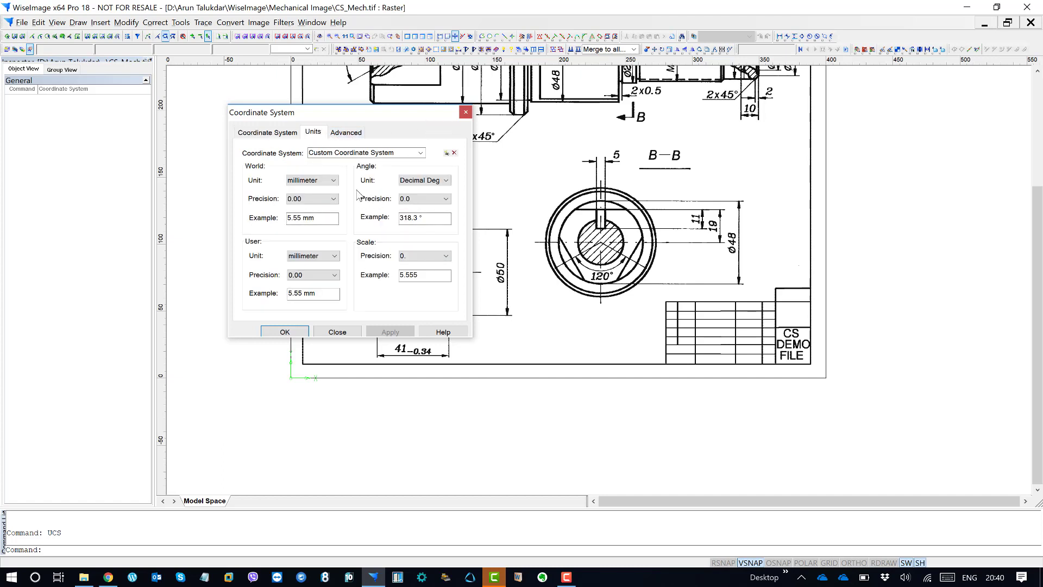
{"action": "left_click", "coordinate": [333, 180]}
{"action": "left_click", "coordinate": [343, 173]}
{"action": "middle_click_drag", "start_coordinate": [642, 173], "coordinate": [705, 260]}
{"action": "mouse_move", "coordinate": [604, 172]}
{"action": "middle_mouse_down"}
{"action": "mouse_move", "coordinate": [635, 227]}
{"action": "mouse_move", "coordinate": [576, 199]}
{"action": "mouse_move", "coordinate": [568, 179]}
{"action": "middle_mouse_up"}
{"action": "left_click", "coordinate": [355, 133]}
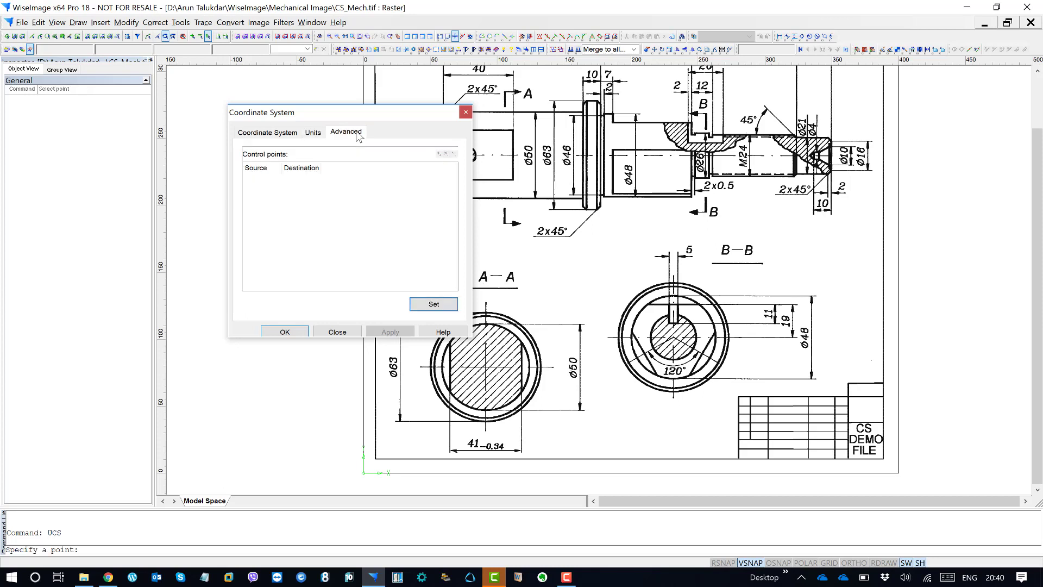
{"action": "left_click", "coordinate": [266, 134]}
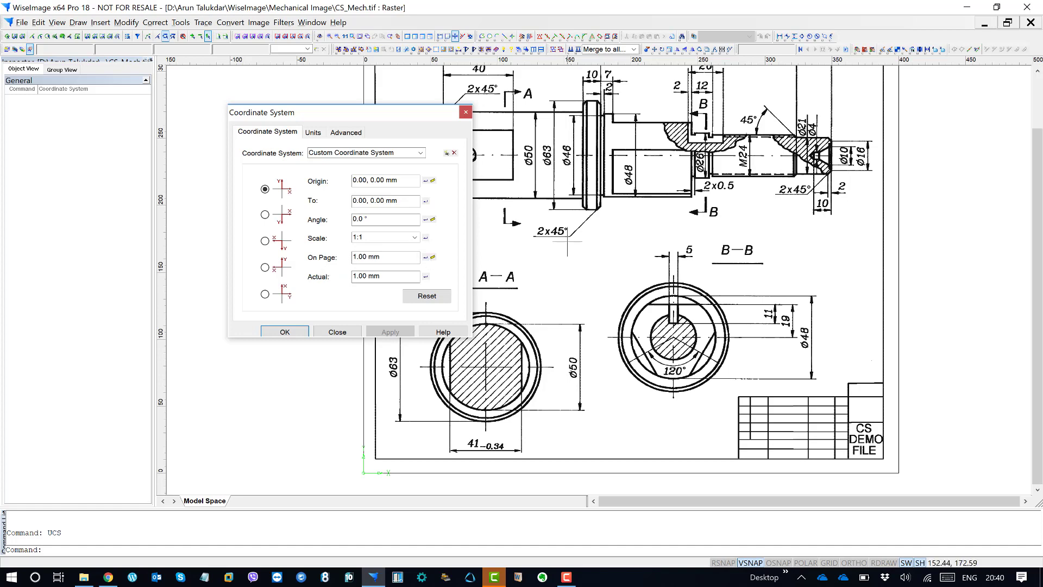
Examine the shaft's horizontal length dimensions against the coordinate system settings, and close the settings without applying changes.
{"action": "middle_click_drag", "start_coordinate": [553, 236], "coordinate": [660, 256]}
{"action": "scroll", "coordinate": [590, 216], "scroll_direction": "down", "scroll_amount": 2}
{"action": "middle_click_drag", "start_coordinate": [595, 150], "coordinate": [584, 232]}
{"action": "middle_click_drag", "start_coordinate": [683, 234], "coordinate": [633, 201]}
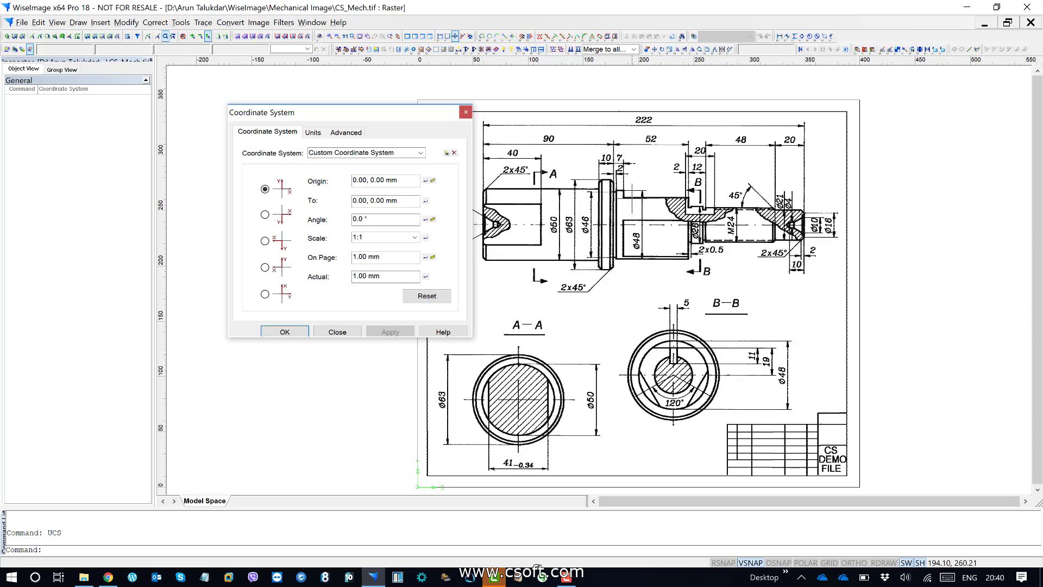
{"action": "middle_click_drag", "start_coordinate": [600, 135], "coordinate": [620, 190]}
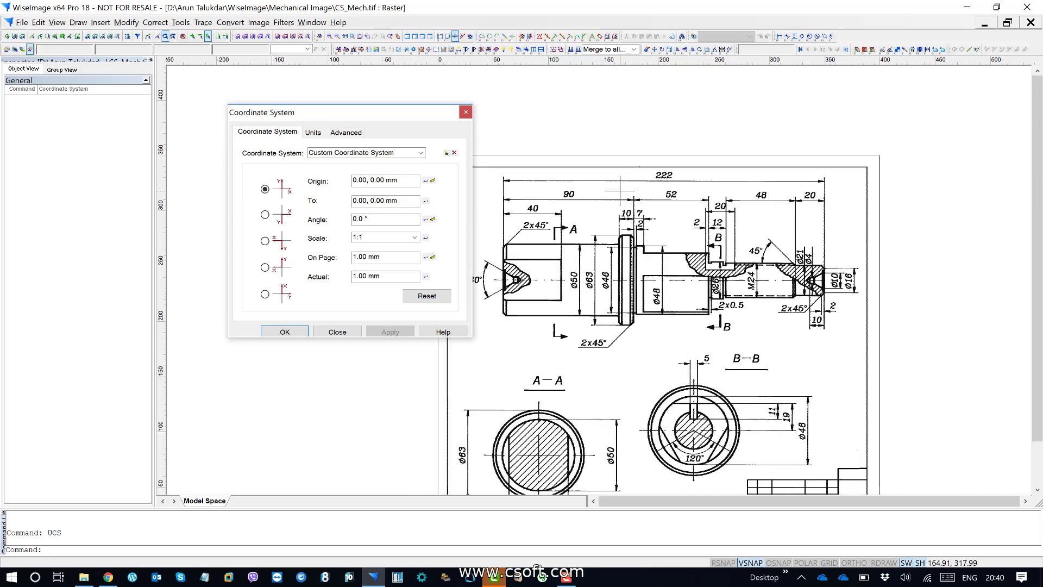
{"action": "middle_click_drag", "start_coordinate": [710, 259], "coordinate": [706, 206]}
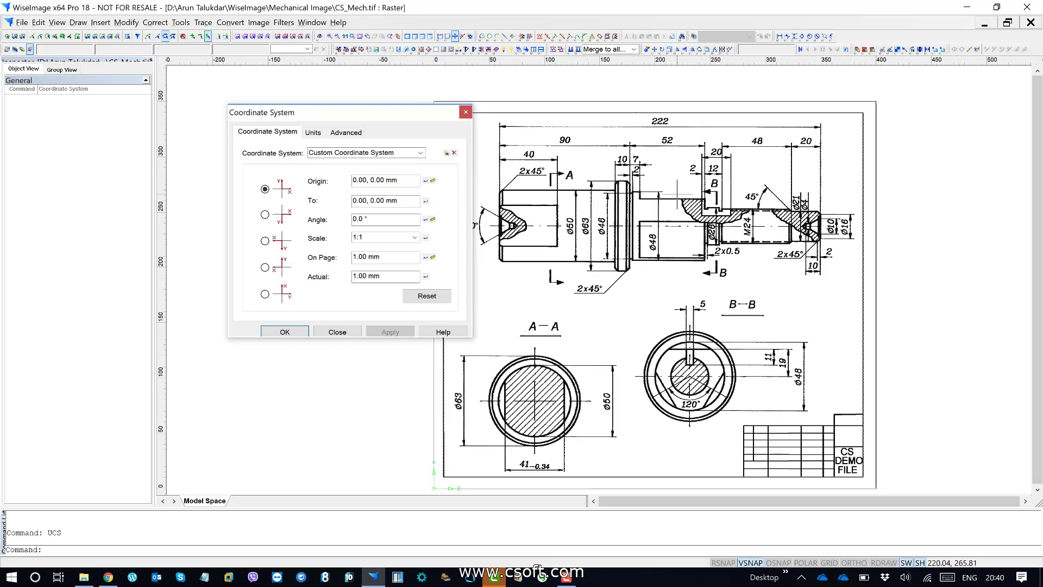
{"action": "middle_click_drag", "start_coordinate": [656, 144], "coordinate": [658, 166]}
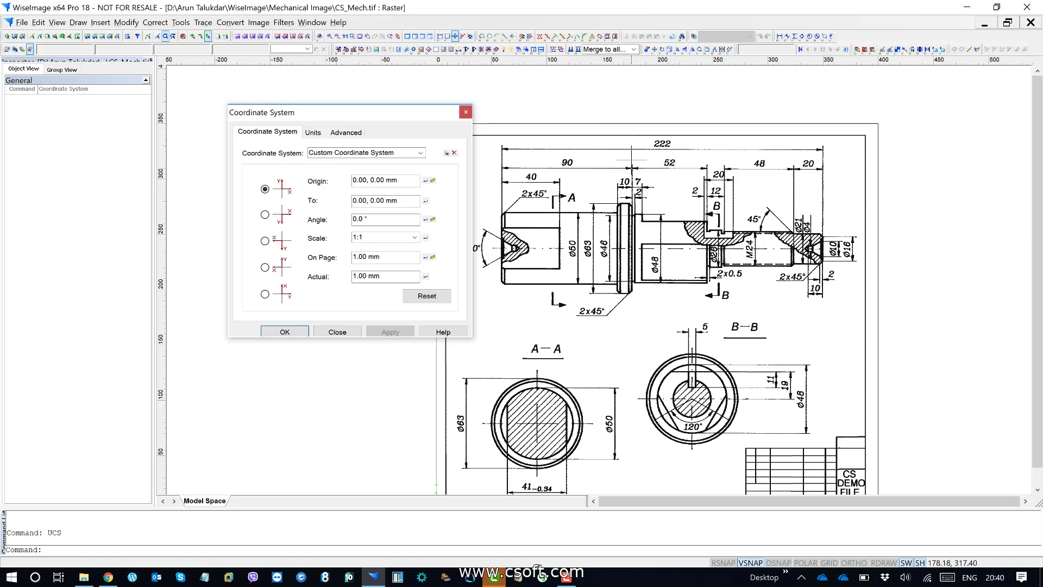
{"action": "middle_click_drag", "start_coordinate": [629, 159], "coordinate": [687, 185]}
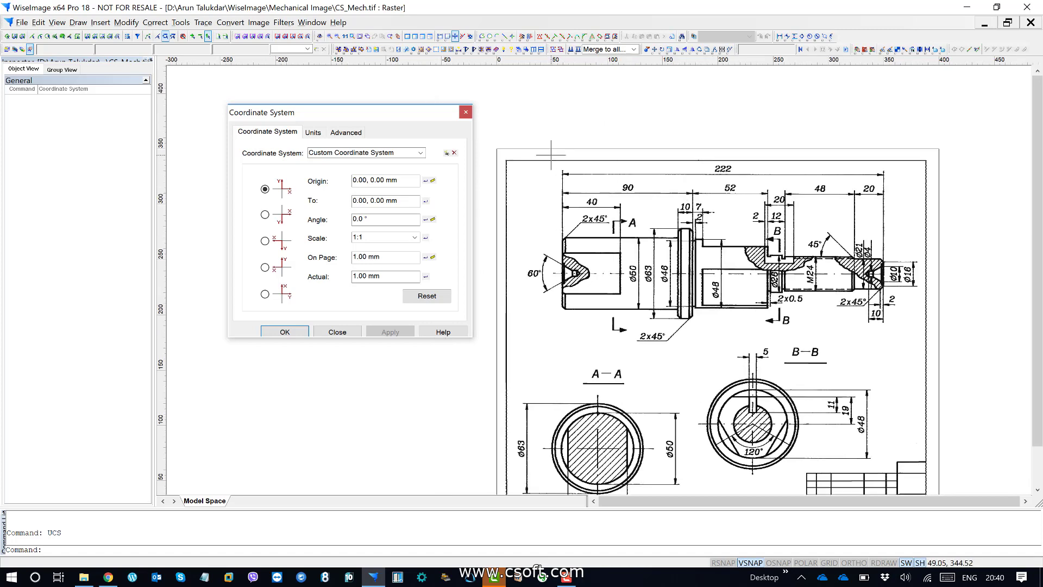
{"action": "middle_click_drag", "start_coordinate": [551, 155], "coordinate": [533, 180]}
{"action": "scroll", "coordinate": [539, 195], "scroll_direction": "up", "scroll_amount": 5}
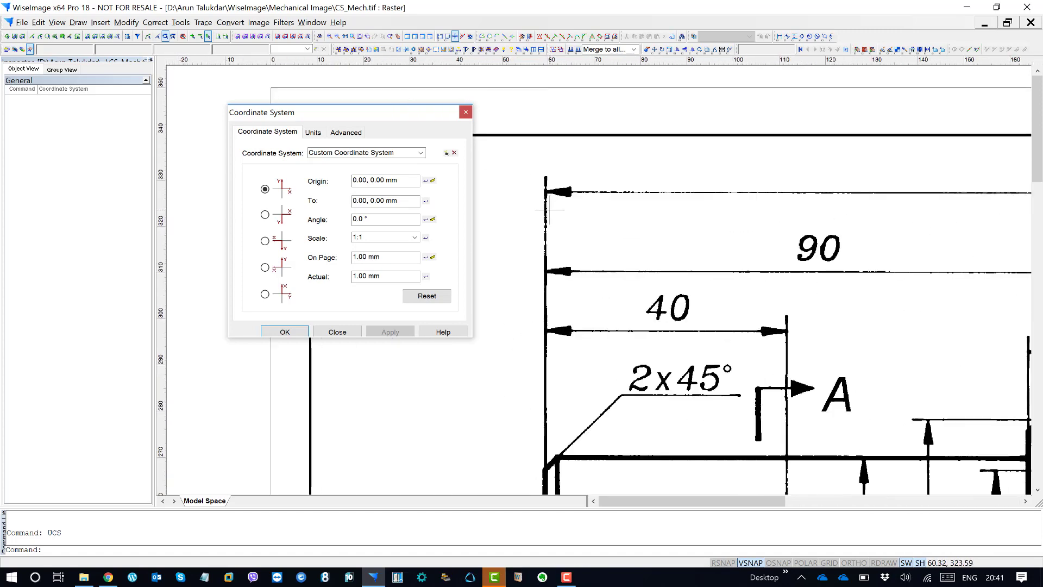
{"action": "key", "text": "Escape"}
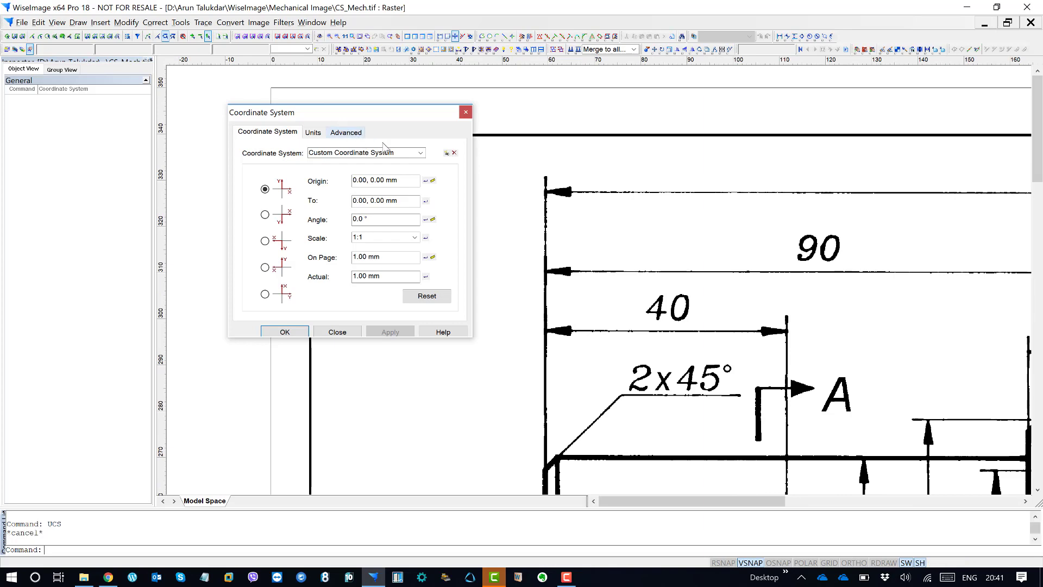
{"action": "left_click", "coordinate": [465, 113]}
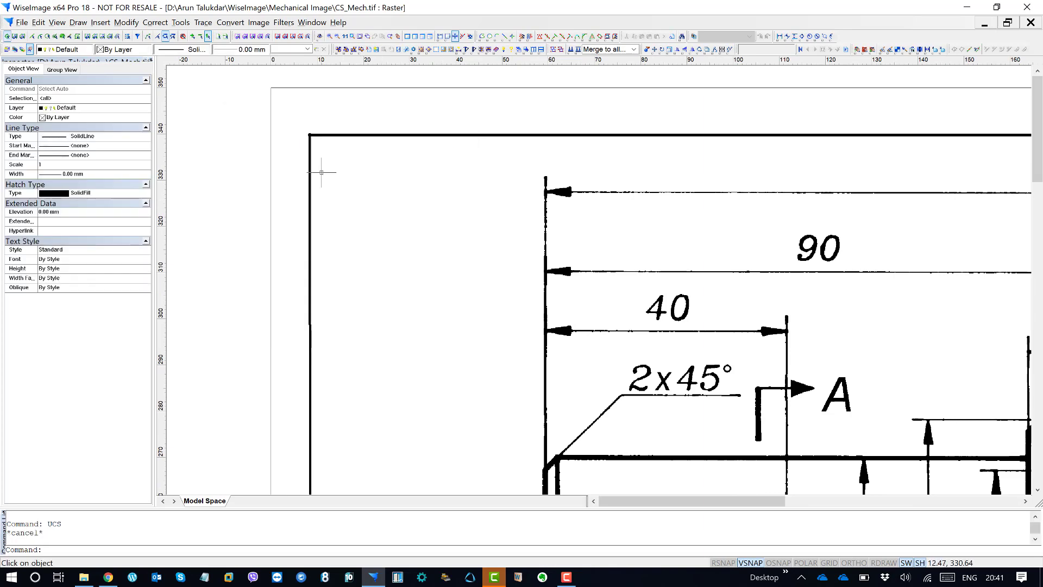
{"action": "scroll", "coordinate": [337, 198], "scroll_direction": "down", "scroll_amount": 1}
{"action": "scroll", "coordinate": [340, 186], "scroll_direction": "down", "scroll_amount": 2}
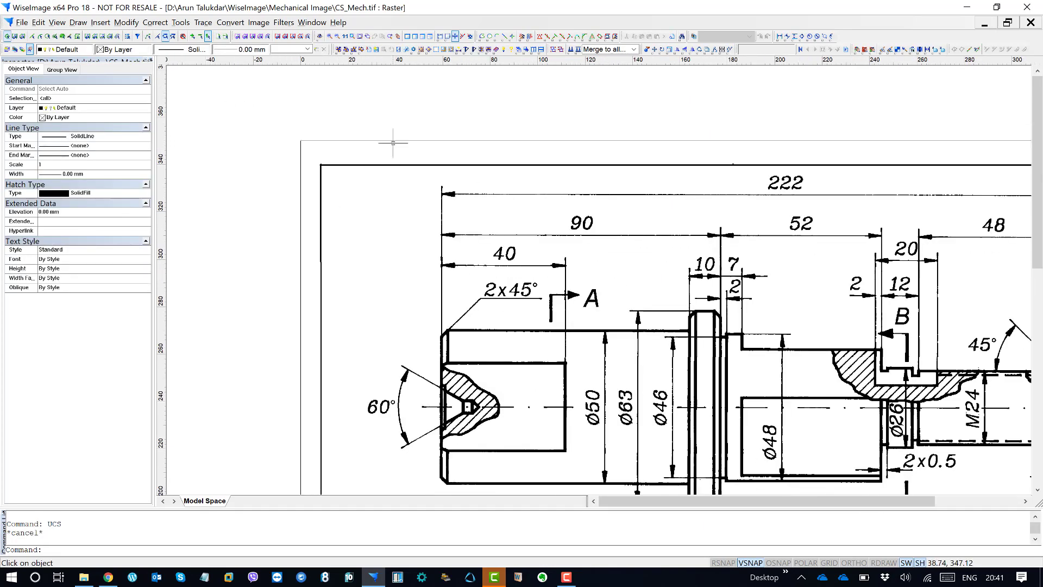
{"action": "left_click", "coordinate": [369, 159]}
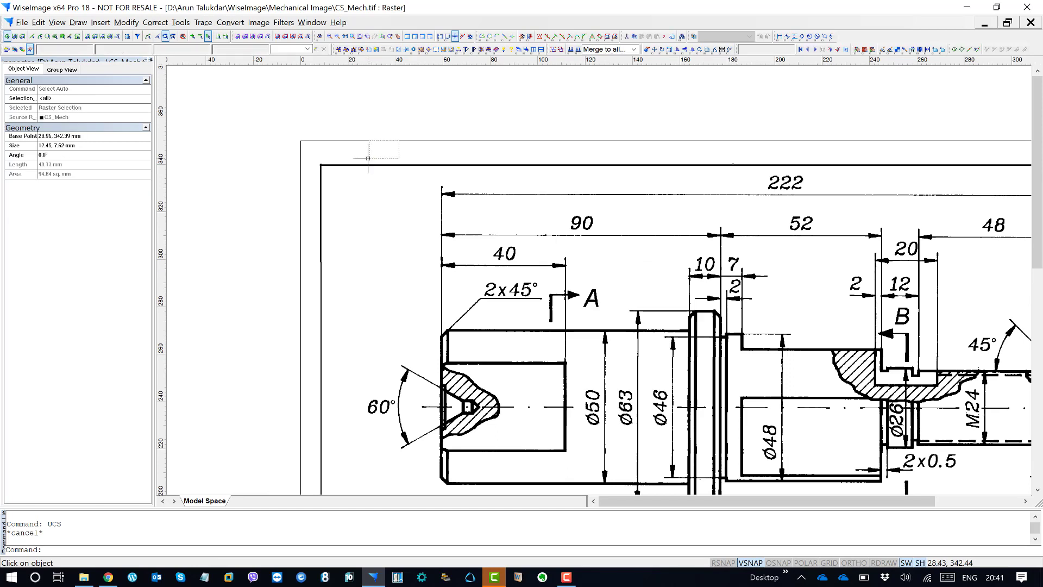
{"action": "left_click", "coordinate": [159, 39]}
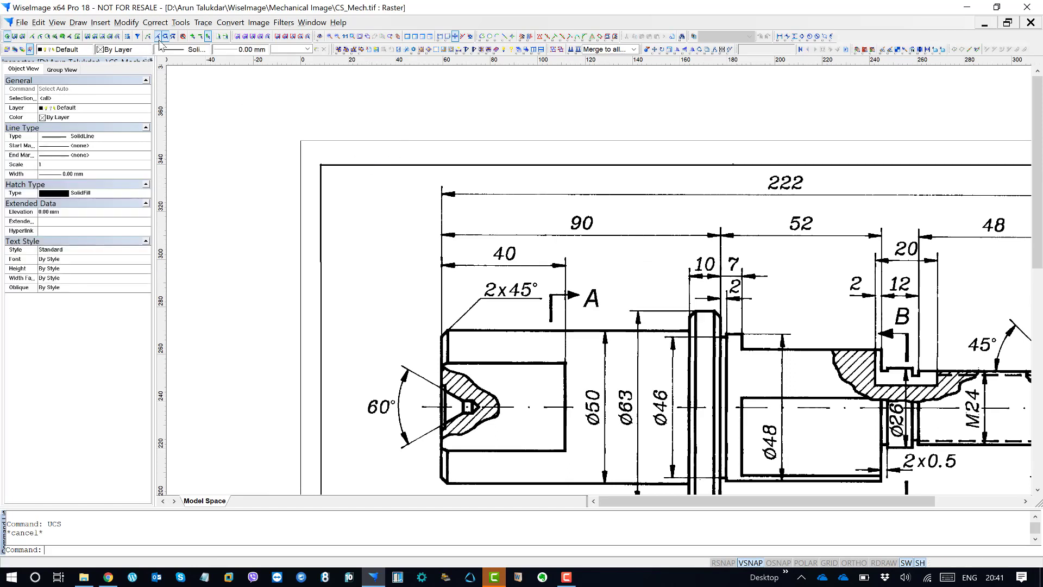
Select the scanned image to check its scale property, and deselect it without changing anything.
{"action": "left_click", "coordinate": [366, 158]}
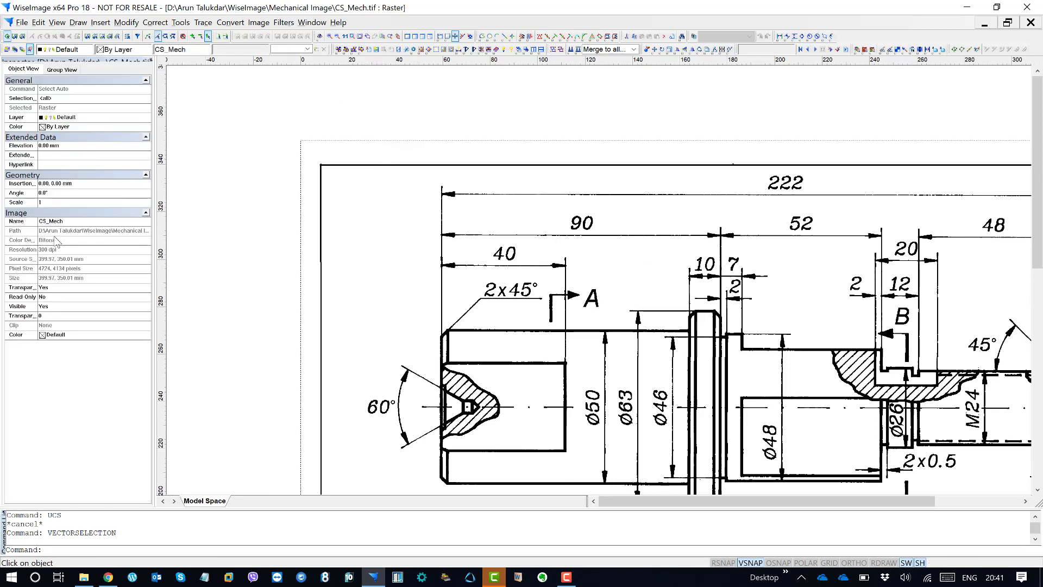
{"action": "left_click", "coordinate": [64, 203]}
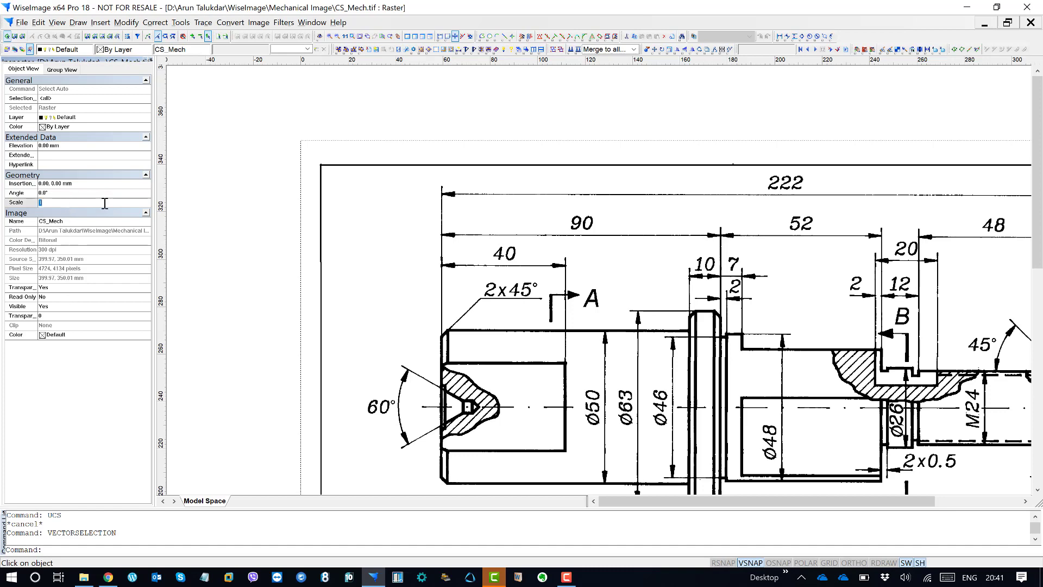
{"action": "middle_click_drag", "start_coordinate": [416, 270], "coordinate": [292, 202]}
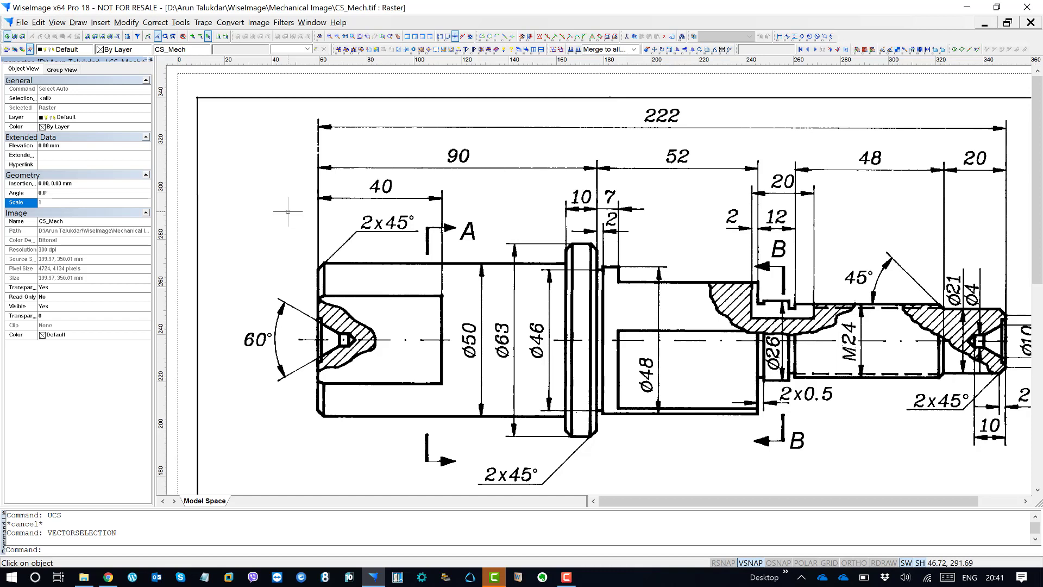
{"action": "key", "text": "Escape"}
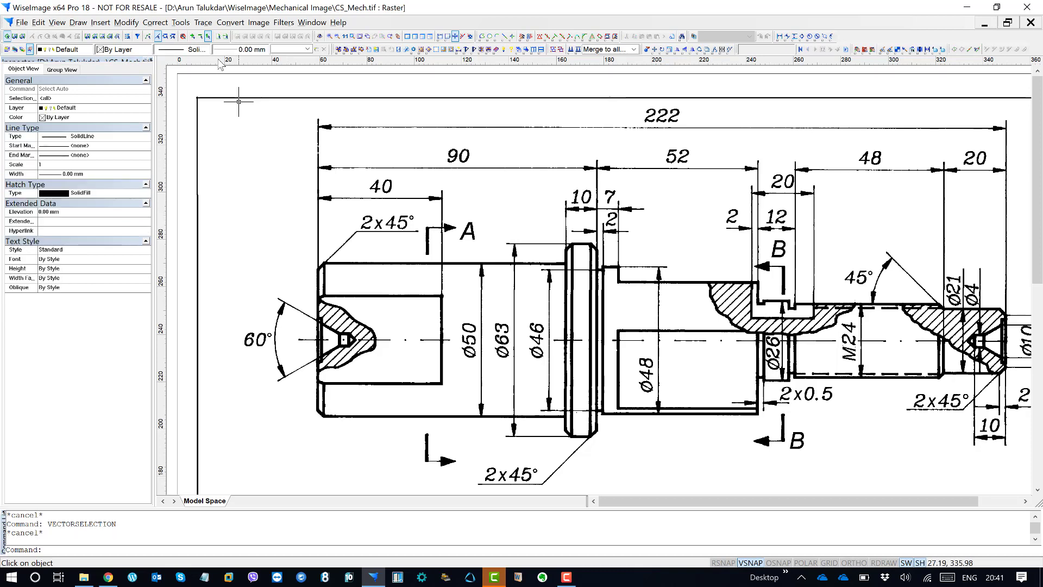
Draw a blue vertical line about 72.5 mm long upward from the left extension line of the 222 dimension, with ortho on.
{"action": "left_click", "coordinate": [136, 50]}
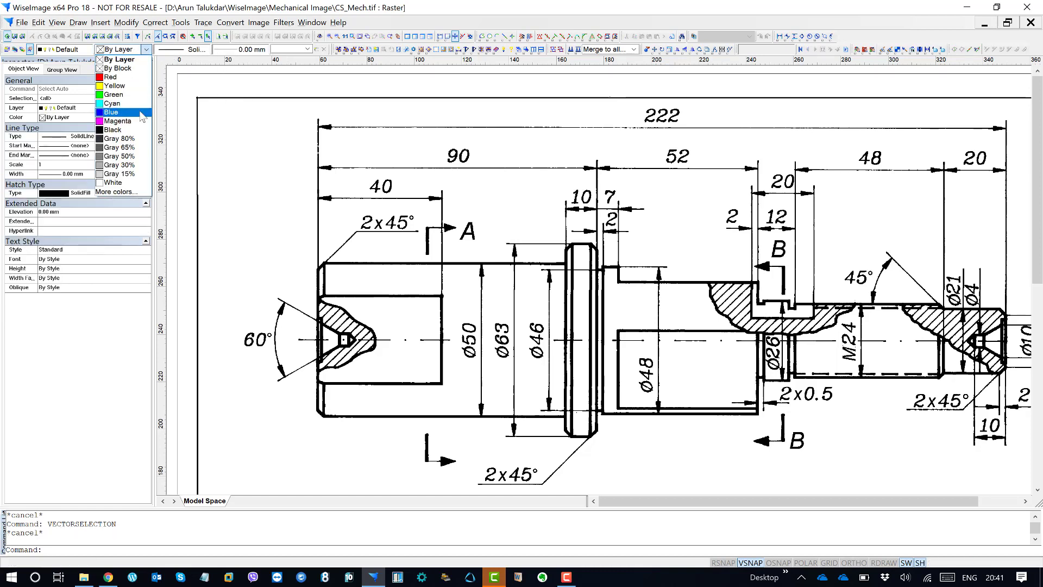
{"action": "left_click", "coordinate": [117, 113]}
{"action": "middle_click_drag", "start_coordinate": [381, 170], "coordinate": [418, 254]}
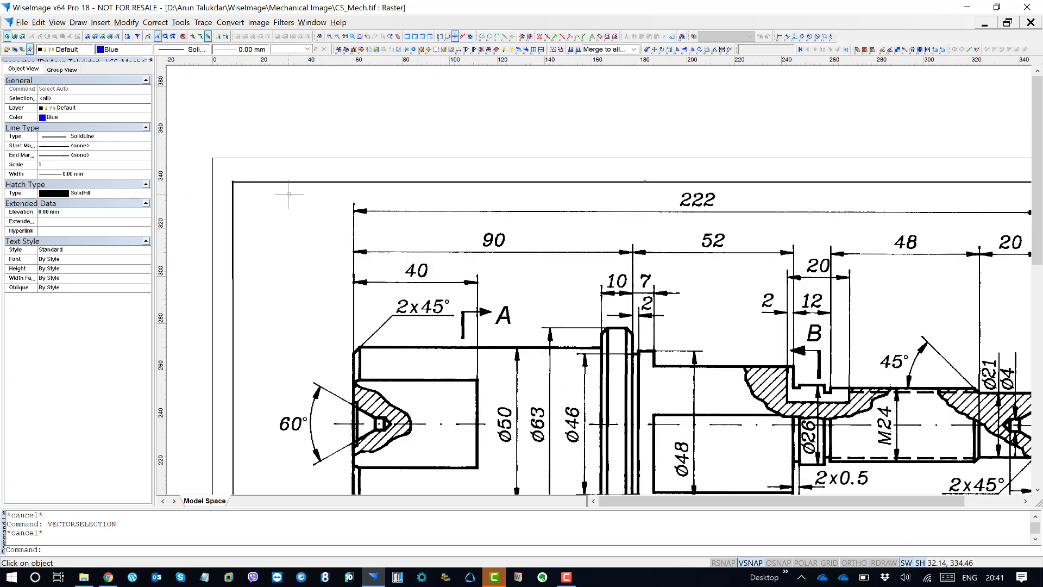
{"action": "type", "text": "l"}
{"action": "key", "text": "Return"}
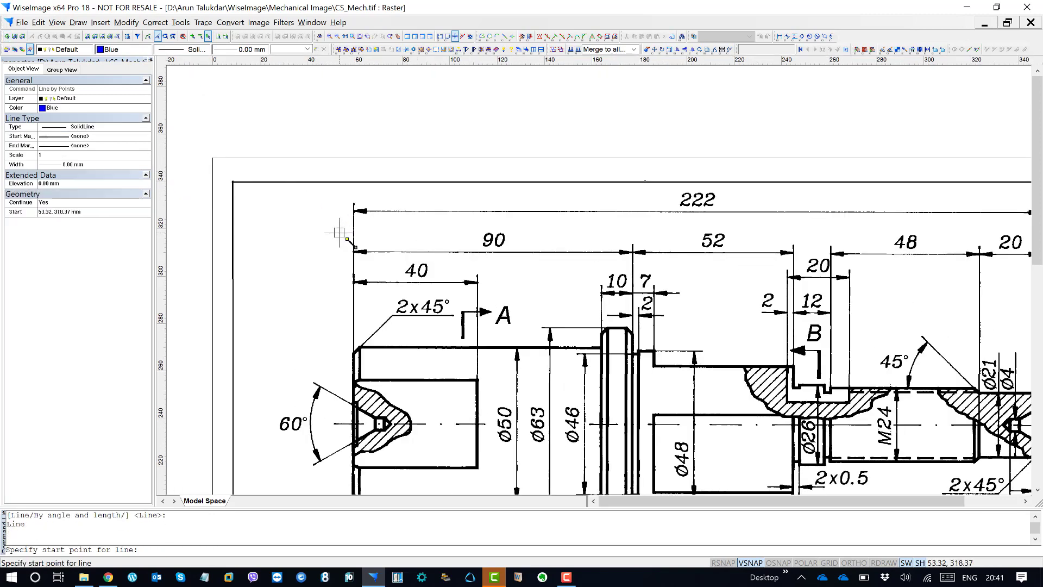
{"action": "scroll", "coordinate": [344, 233], "scroll_direction": "up", "scroll_amount": 2}
{"action": "scroll", "coordinate": [353, 236], "scroll_direction": "up", "scroll_amount": 2}
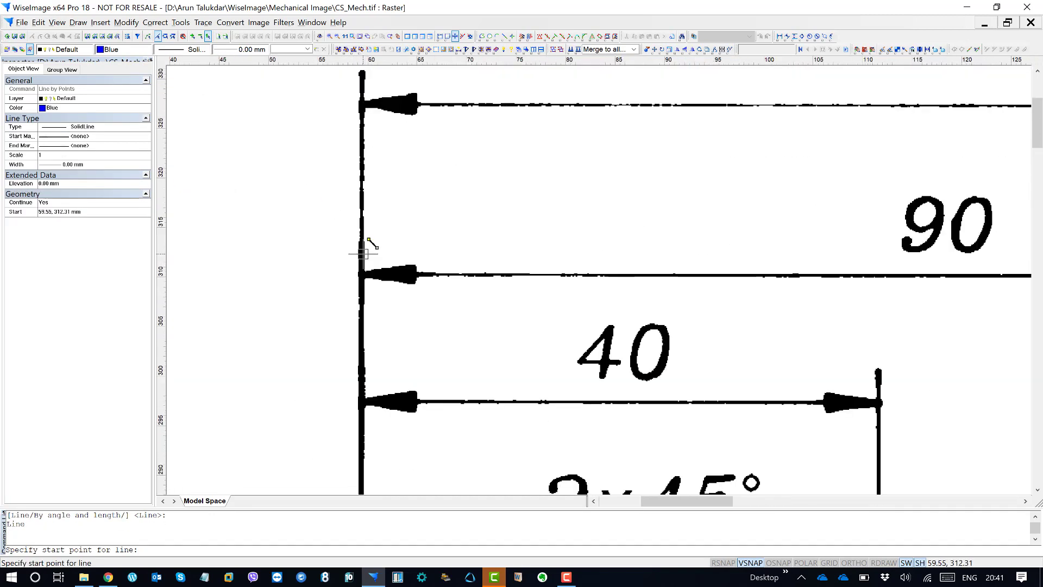
{"action": "left_click", "coordinate": [362, 253]}
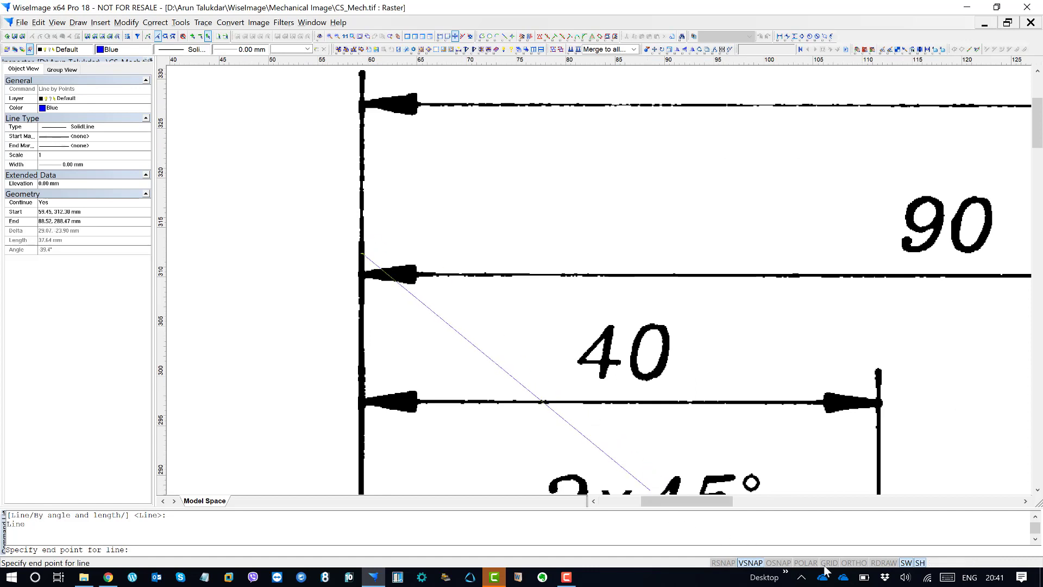
{"action": "left_click", "coordinate": [854, 563]}
{"action": "scroll", "coordinate": [375, 158], "scroll_direction": "down", "scroll_amount": 2}
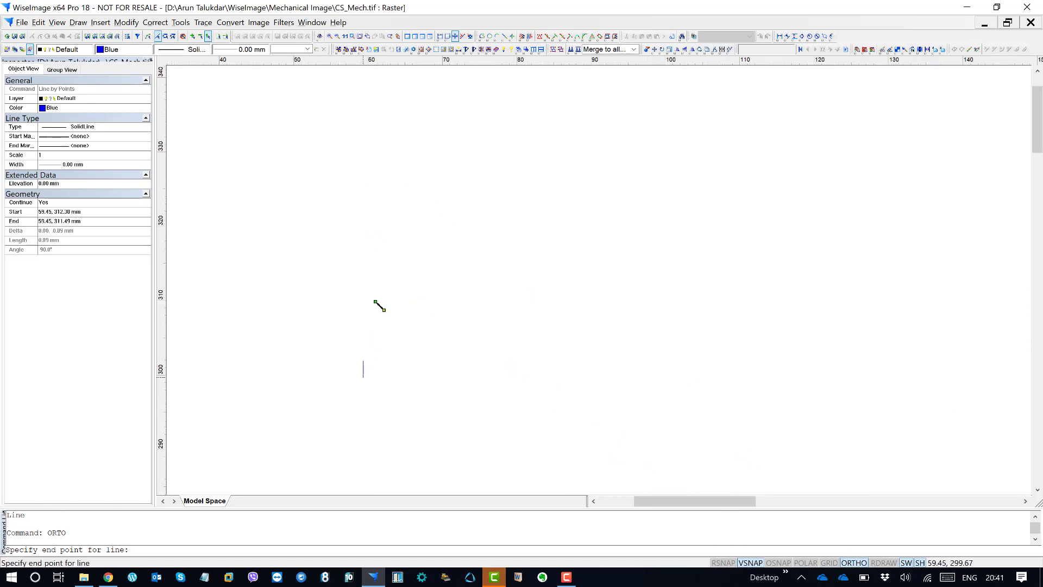
{"action": "middle_click_drag", "start_coordinate": [386, 155], "coordinate": [436, 368]}
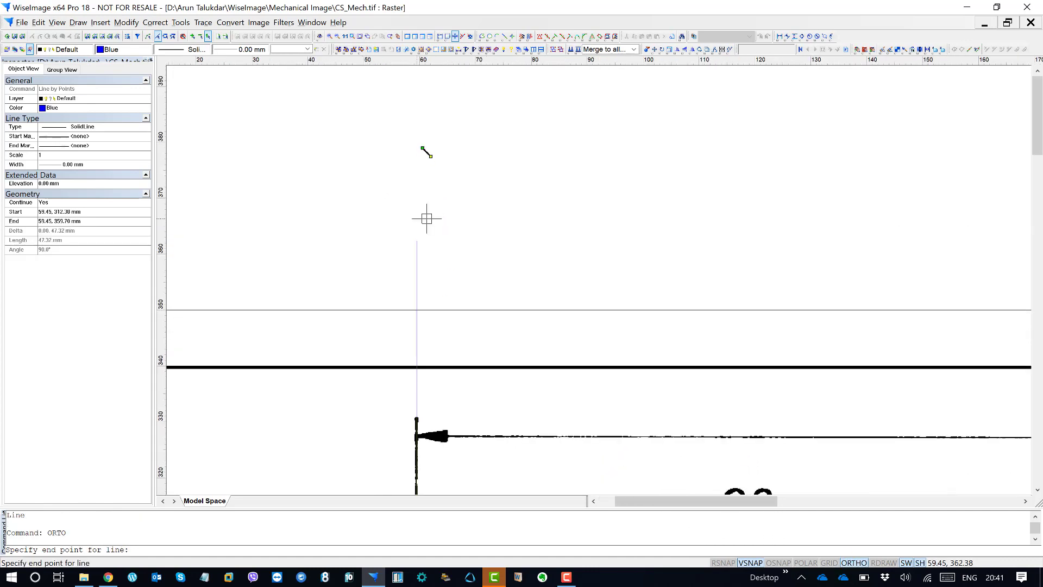
{"action": "left_click", "coordinate": [418, 115]}
{"action": "key", "text": "Escape"}
Offset the blue vertical line 222 mm to its right.
{"action": "scroll", "coordinate": [373, 149], "scroll_direction": "down", "scroll_amount": 3}
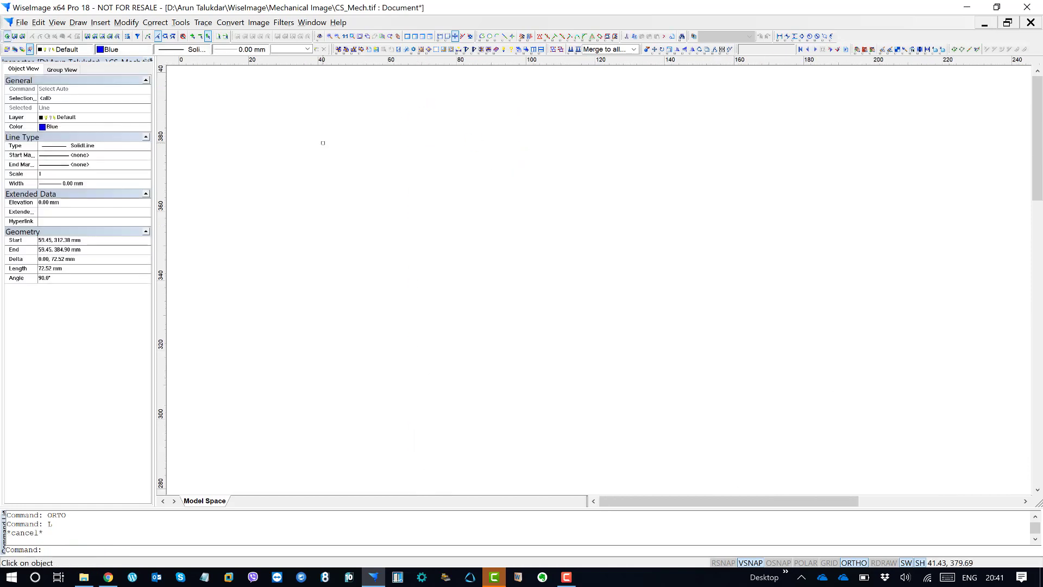
{"action": "middle_click_drag", "start_coordinate": [554, 189], "coordinate": [382, 191]}
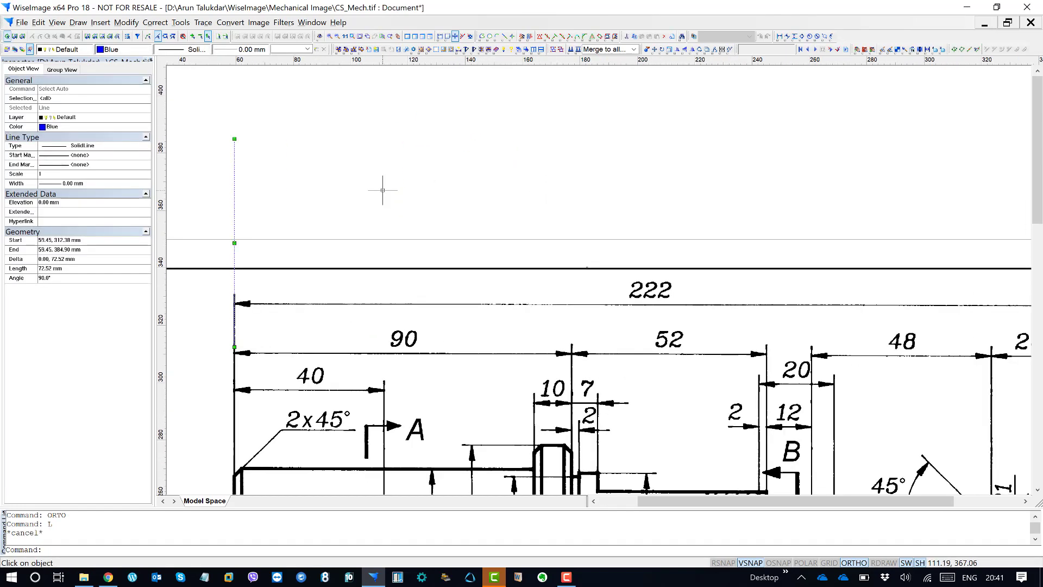
{"action": "type", "text": "cffset"}
{"action": "key", "text": "Return"}
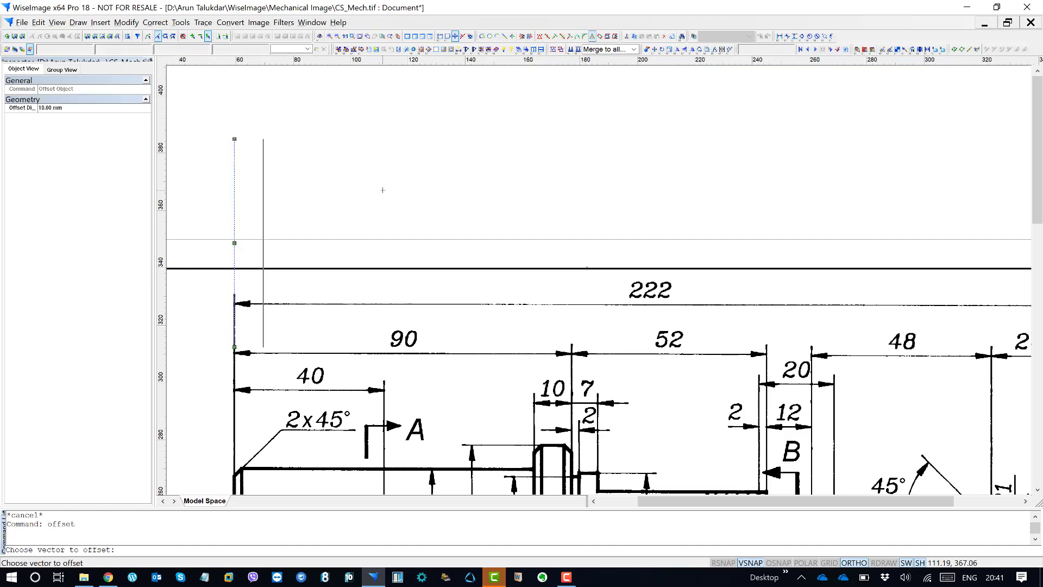
{"action": "left_click", "coordinate": [45, 108]}
{"action": "type", "text": "2"}
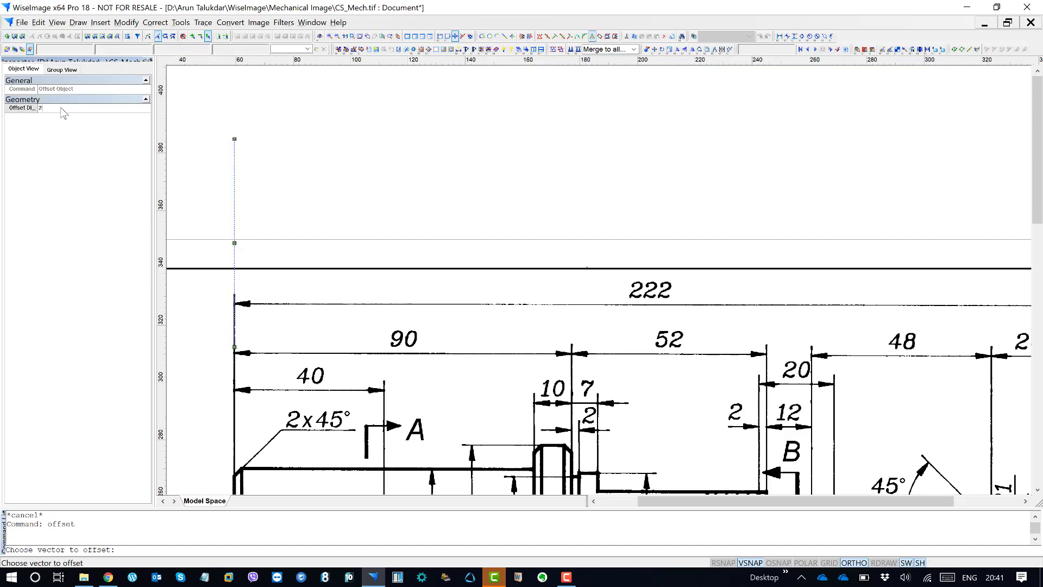
{"action": "type", "text": "22"}
{"action": "key", "text": "Return"}
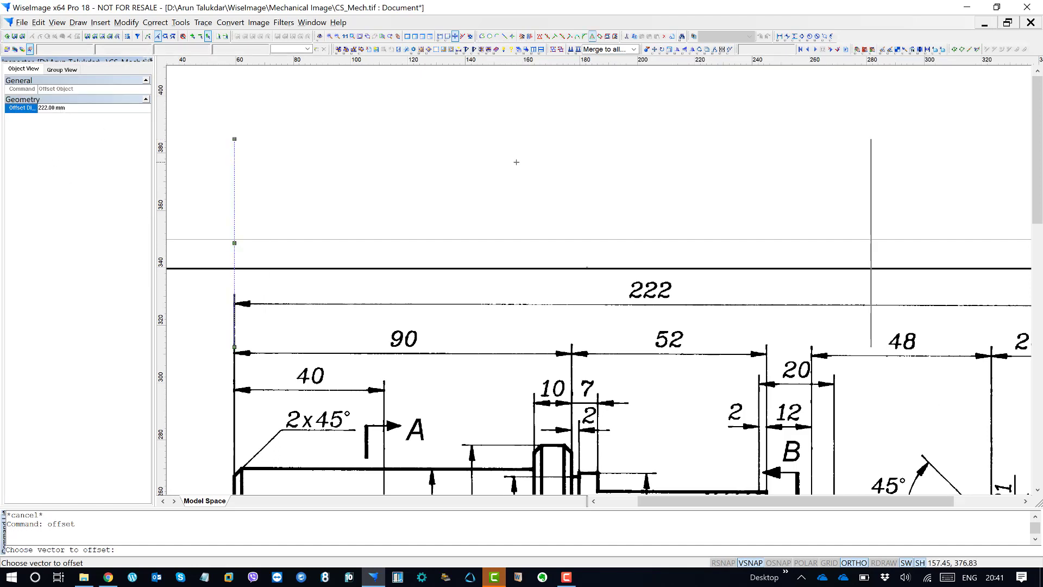
{"action": "left_click", "coordinate": [719, 163]}
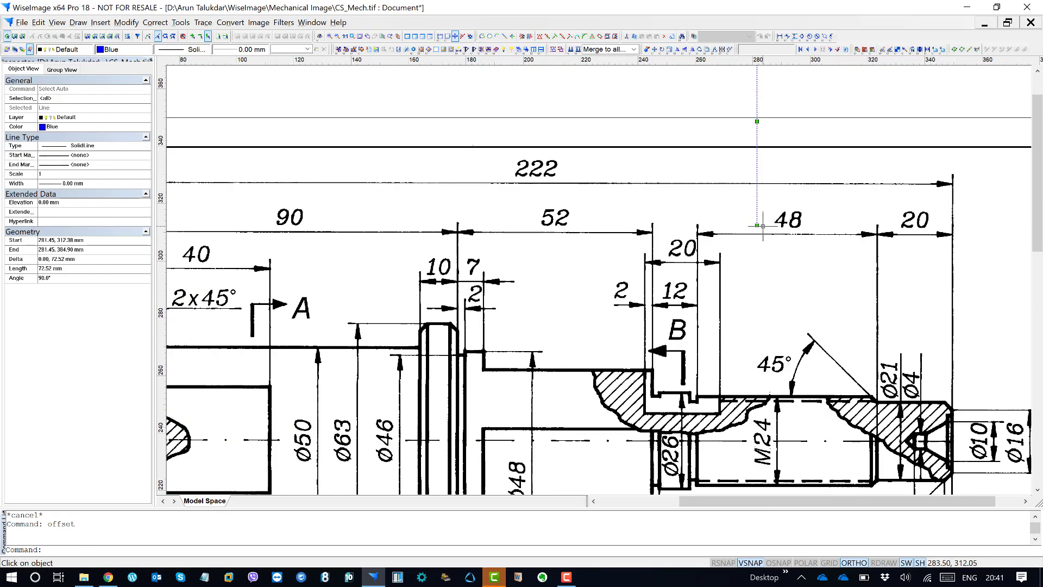
Stretch the offset line's lower end down to about 104.7 mm total length, and compare its position with the 222 dimension's right extension line.
{"action": "left_click", "coordinate": [757, 225]}
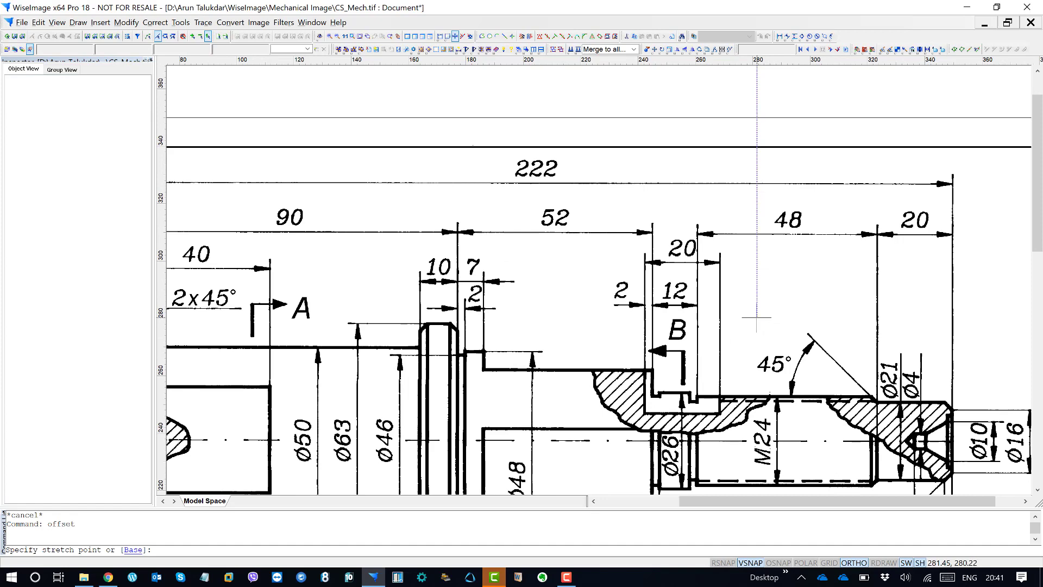
{"action": "left_click", "coordinate": [757, 312]}
{"action": "scroll", "coordinate": [804, 233], "scroll_direction": "down", "scroll_amount": 2}
{"action": "middle_click_drag", "start_coordinate": [805, 231], "coordinate": [698, 233]}
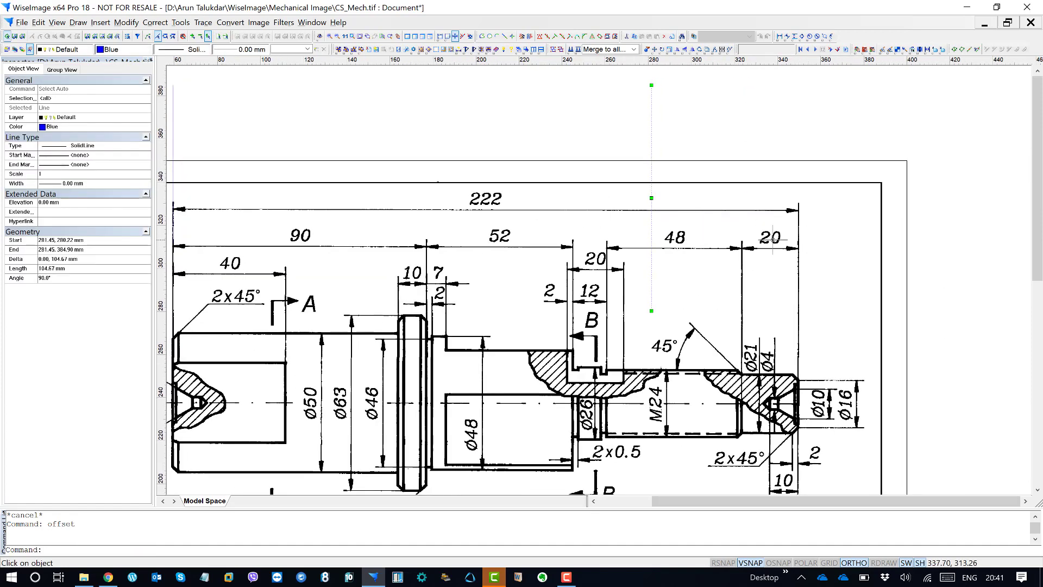
{"action": "scroll", "coordinate": [799, 253], "scroll_direction": "up", "scroll_amount": 2}
{"action": "scroll", "coordinate": [798, 242], "scroll_direction": "up", "scroll_amount": 1}
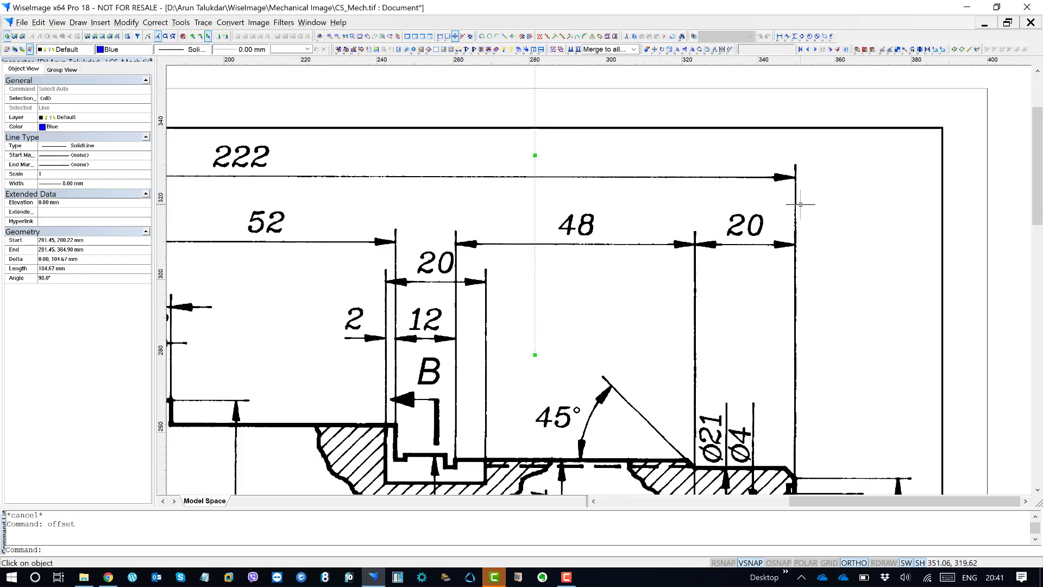
{"action": "key", "text": "Escape"}
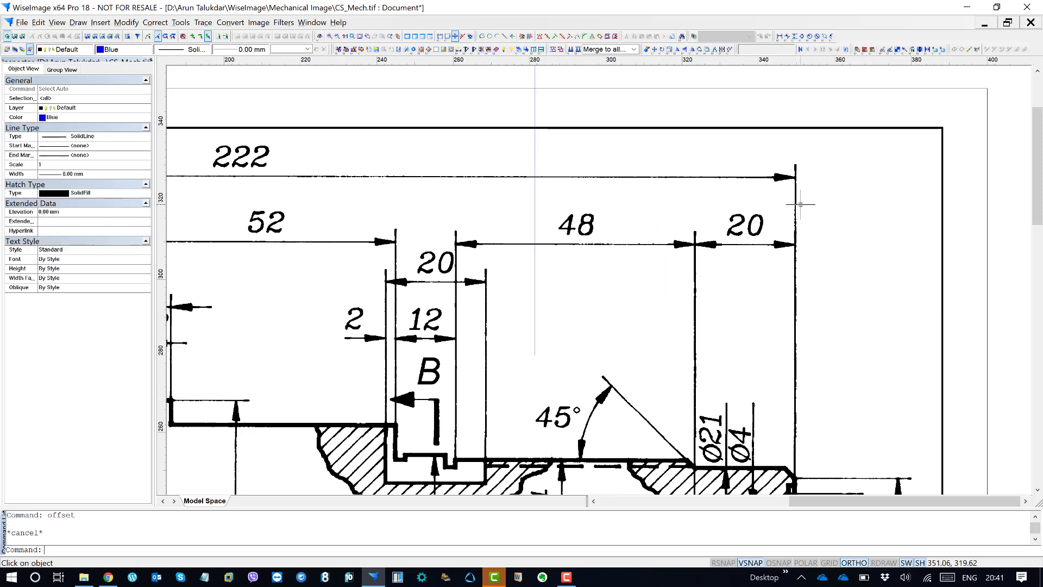
{"action": "scroll", "coordinate": [800, 204], "scroll_direction": "down", "scroll_amount": 3}
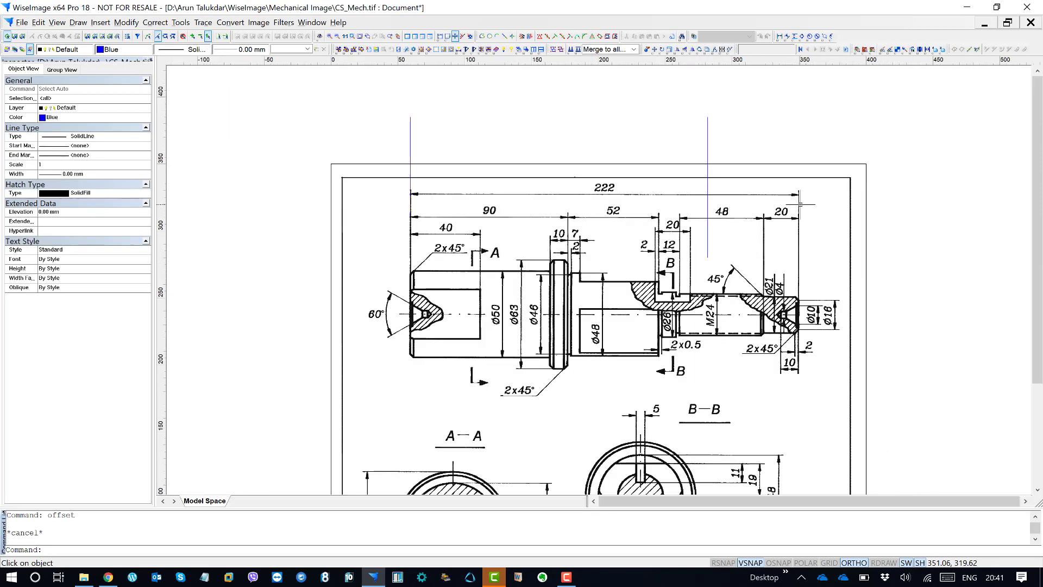
{"action": "middle_click_drag", "start_coordinate": [612, 223], "coordinate": [634, 183]}
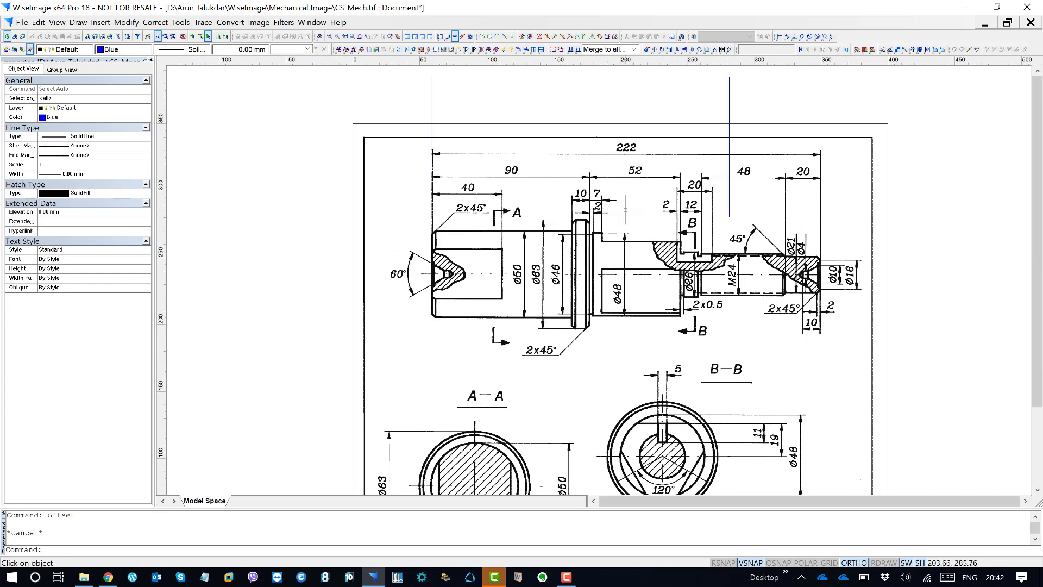
{"action": "middle_click_drag", "start_coordinate": [608, 209], "coordinate": [599, 203]}
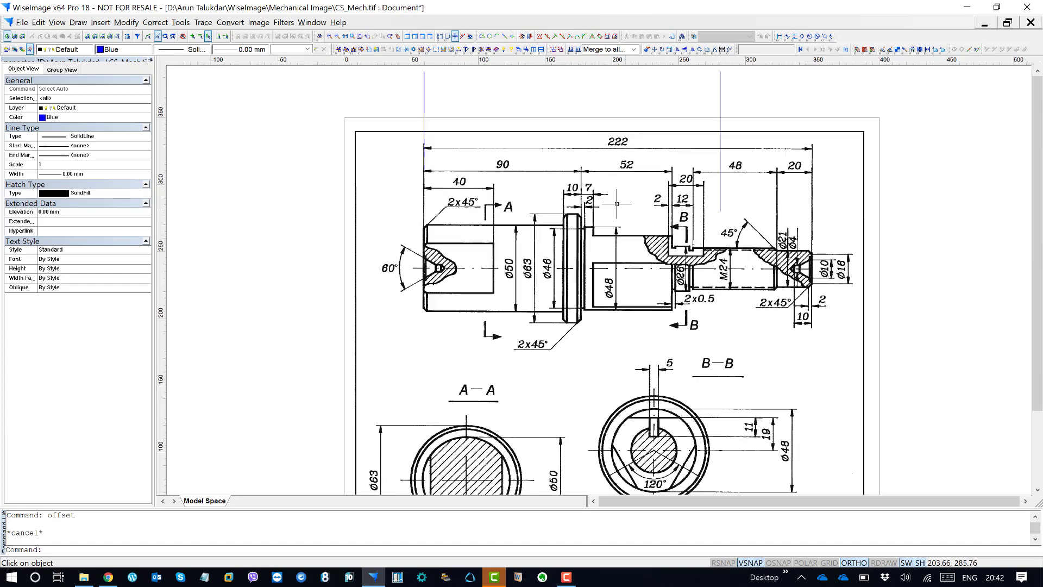
In the coordinate system settings, measure the on-page distance between the left and right extension lines of the 222 dimension.
{"action": "left_click", "coordinate": [181, 22]}
{"action": "mouse_move", "coordinate": [206, 93]}
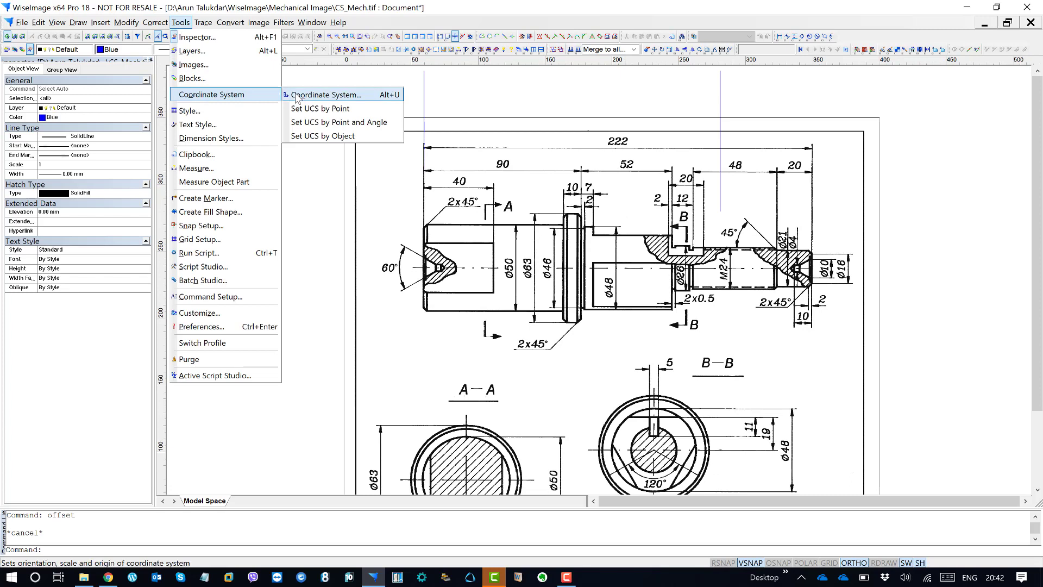
{"action": "left_click", "coordinate": [296, 93]}
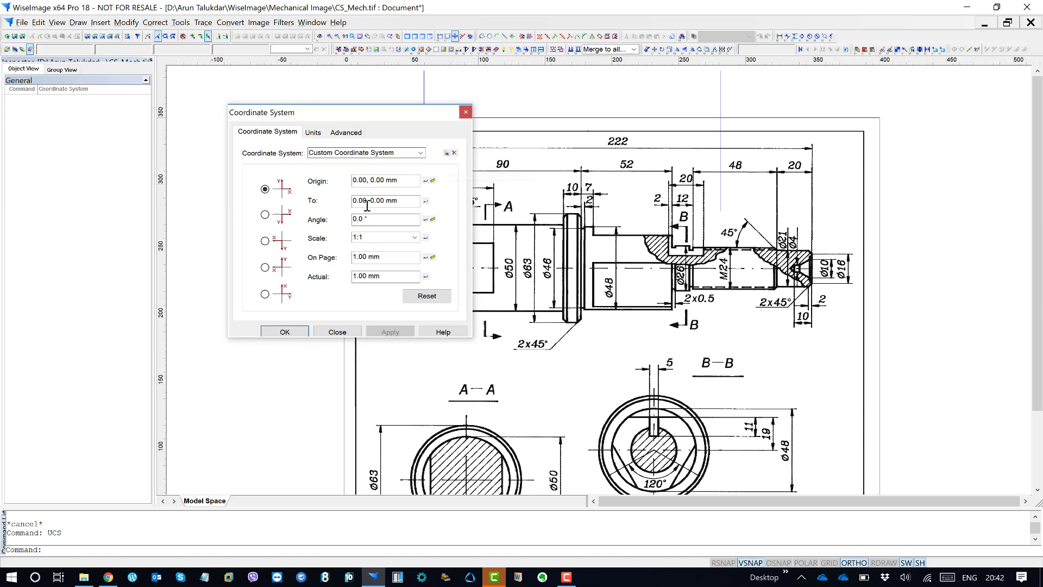
{"action": "left_click", "coordinate": [433, 257]}
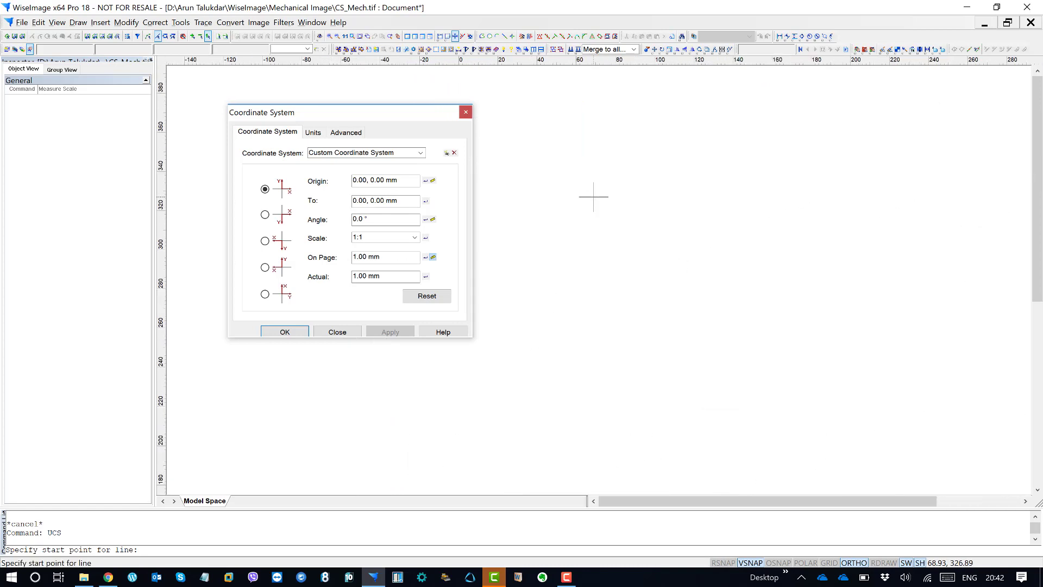
{"action": "scroll", "coordinate": [593, 197], "scroll_direction": "up", "scroll_amount": 9}
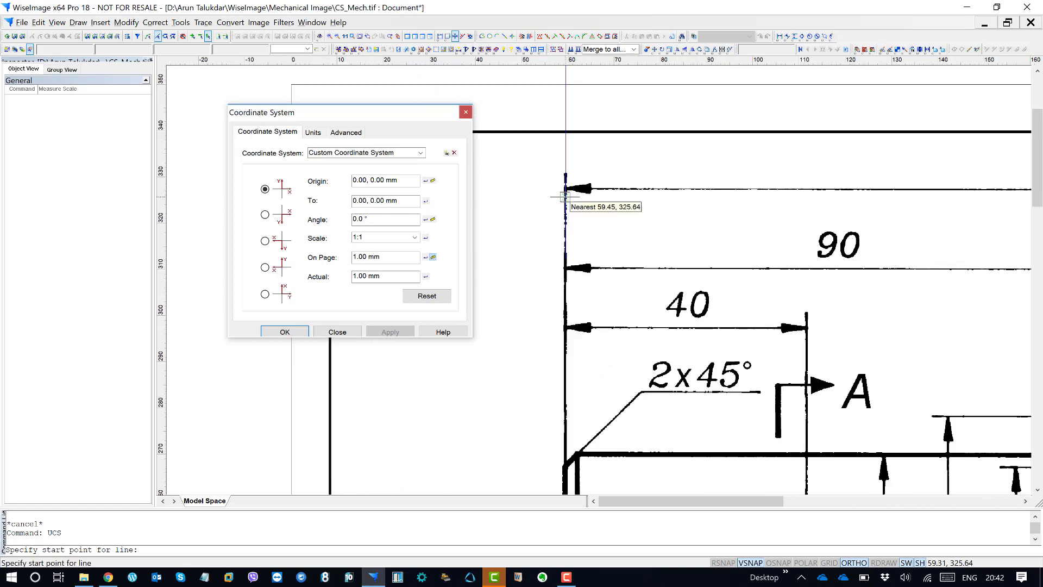
{"action": "left_click", "coordinate": [565, 196]}
{"action": "middle_click_drag", "start_coordinate": [895, 199], "coordinate": [507, 199]}
{"action": "scroll", "coordinate": [492, 196], "scroll_direction": "down", "scroll_amount": 7}
{"action": "middle_click_drag", "start_coordinate": [987, 222], "coordinate": [715, 218]}
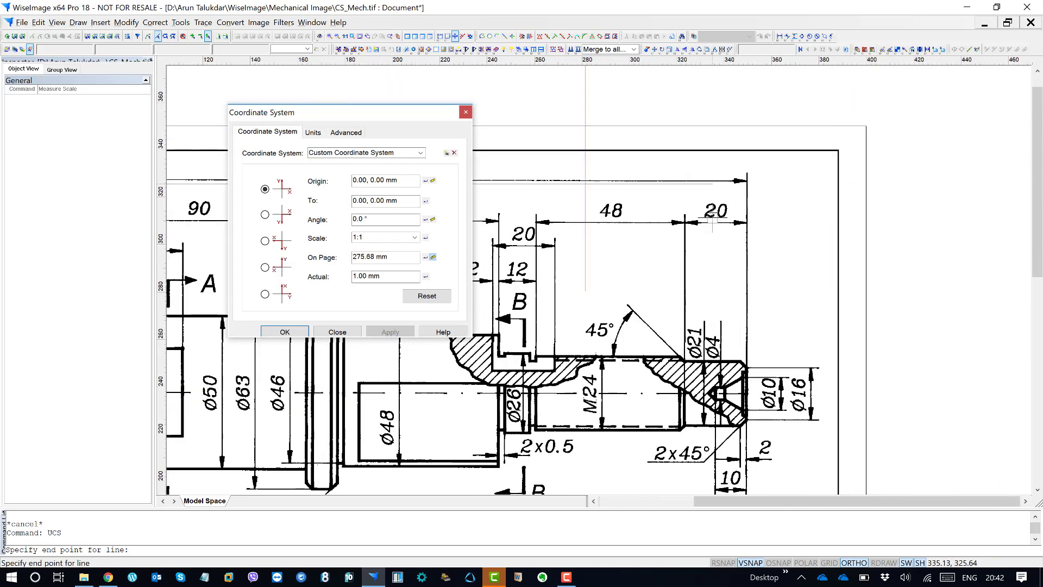
{"action": "scroll", "coordinate": [727, 187], "scroll_direction": "up", "scroll_amount": 3}
{"action": "scroll", "coordinate": [726, 187], "scroll_direction": "down", "scroll_amount": 3}
{"action": "scroll", "coordinate": [763, 191], "scroll_direction": "up", "scroll_amount": 7}
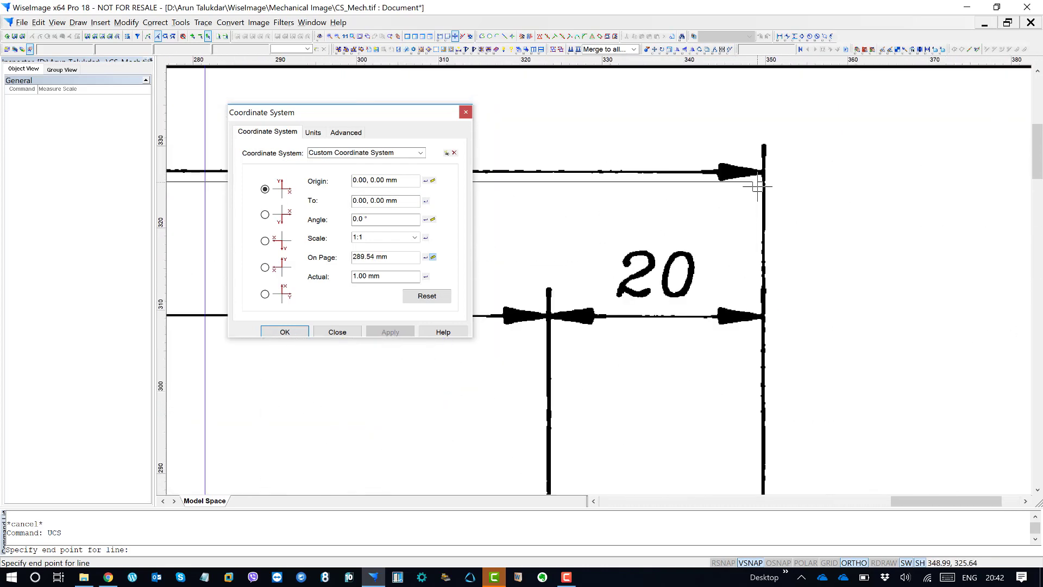
{"action": "scroll", "coordinate": [763, 190], "scroll_direction": "up", "scroll_amount": 2}
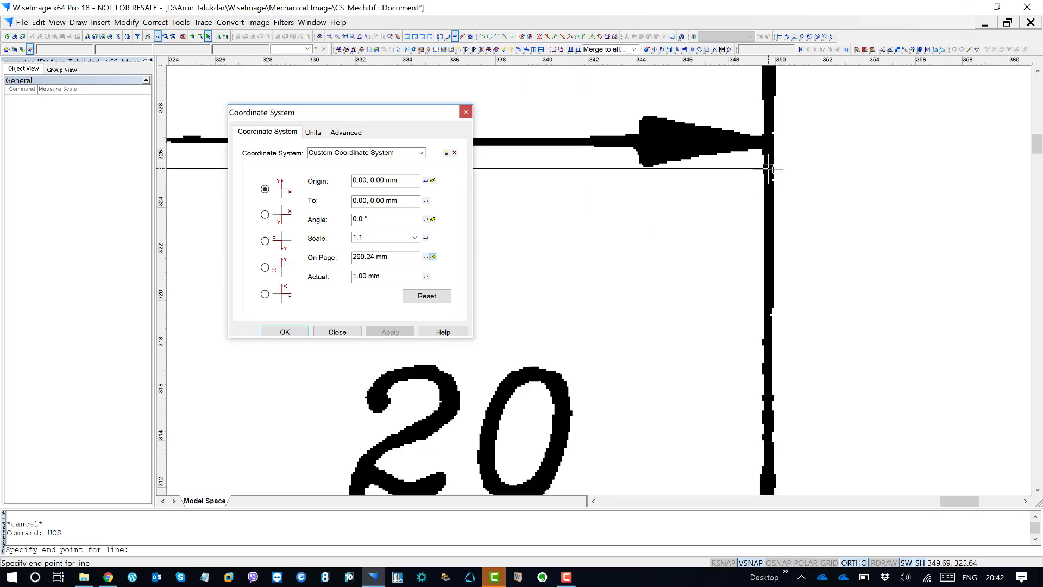
{"action": "left_click", "coordinate": [768, 169]}
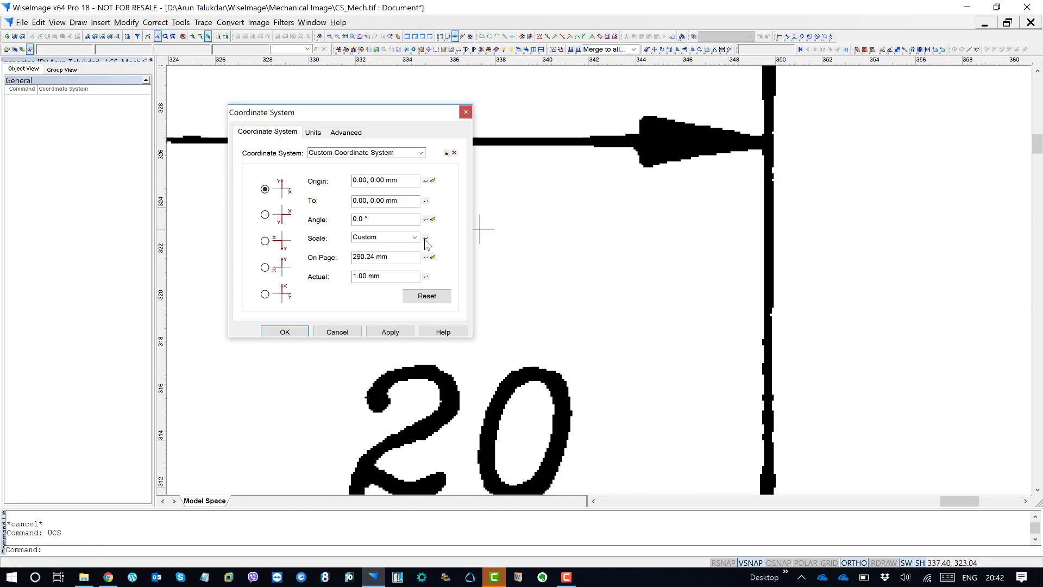
Compare the measured on-page distance with the shaft's overall 222 dimension on the drawing.
{"action": "left_click_drag", "start_coordinate": [396, 258], "coordinate": [302, 247]}
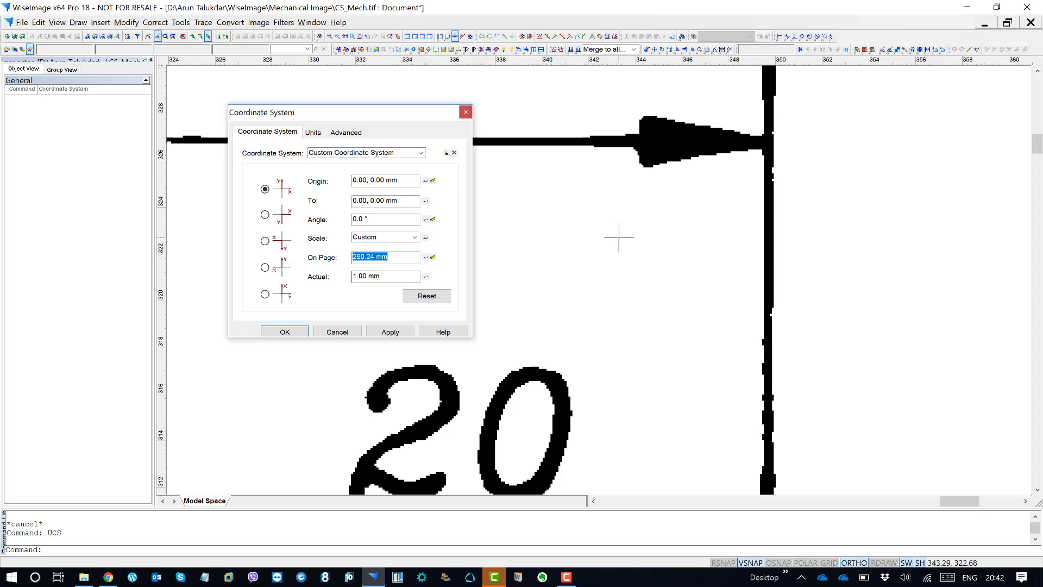
{"action": "middle_click_drag", "start_coordinate": [578, 220], "coordinate": [810, 230]}
{"action": "scroll", "coordinate": [815, 232], "scroll_direction": "down", "scroll_amount": 5}
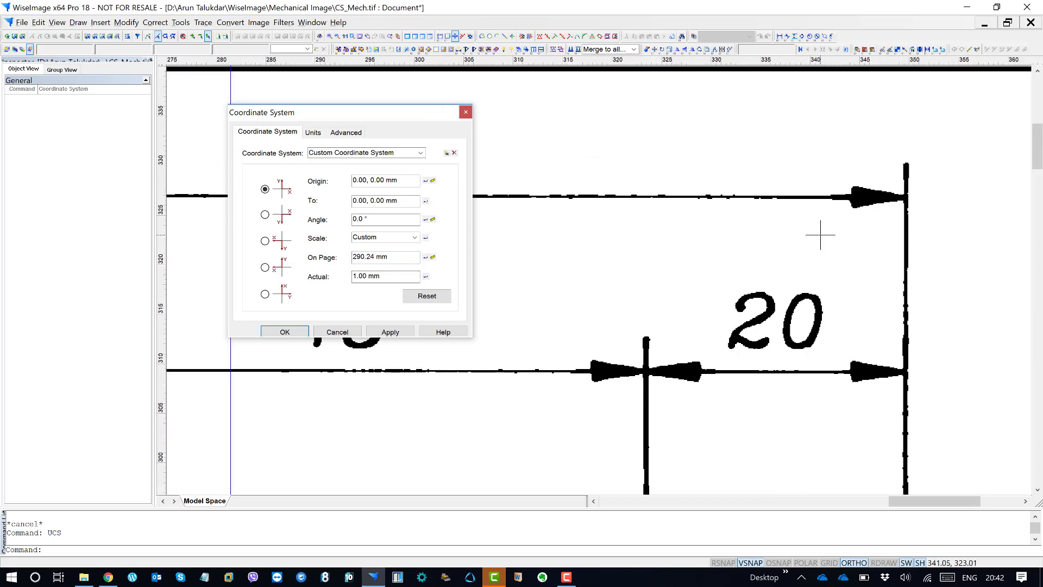
{"action": "scroll", "coordinate": [821, 237], "scroll_direction": "down", "scroll_amount": 2}
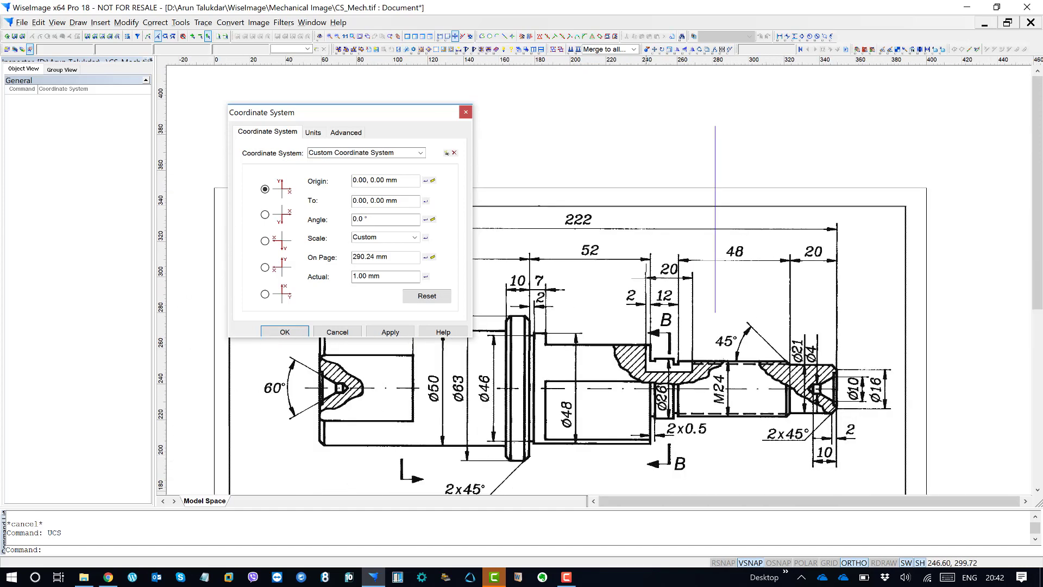
Set the actual length to 222 mm for the measured on-page distance and apply the custom coordinate system.
{"action": "middle_click_drag", "start_coordinate": [608, 255], "coordinate": [704, 251]}
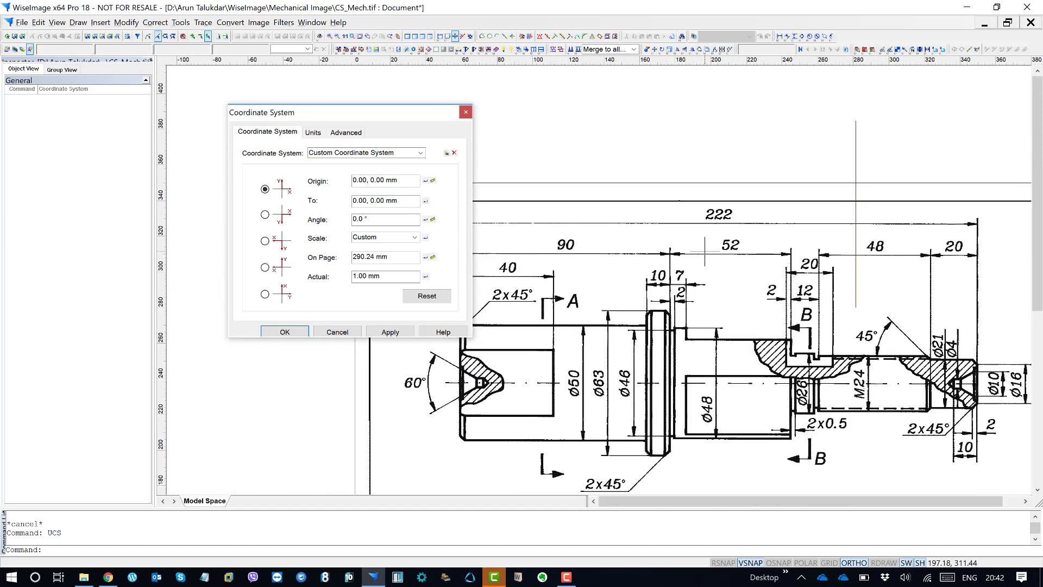
{"action": "left_click", "coordinate": [387, 276]}
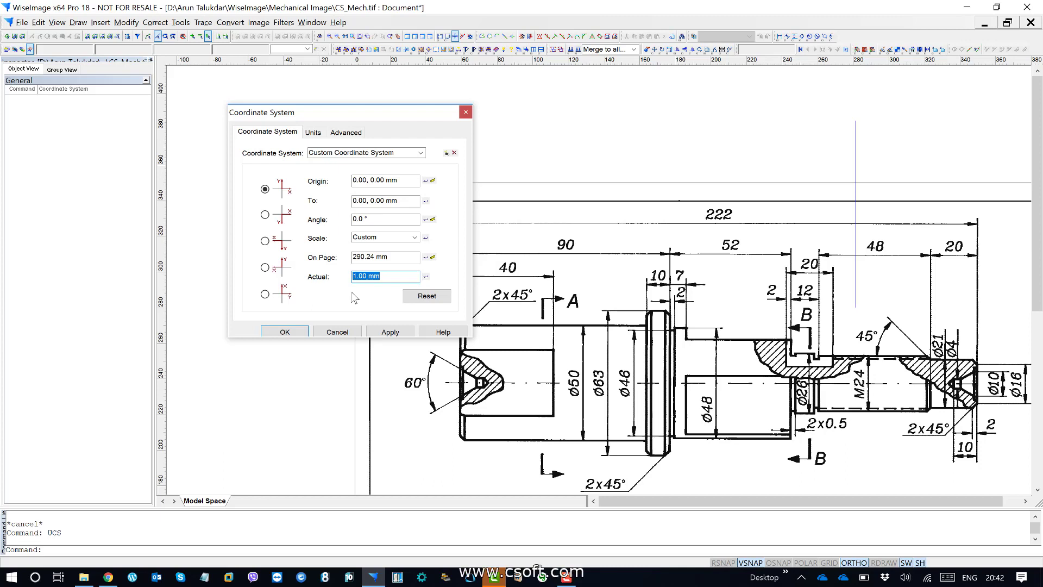
{"action": "type", "text": "222"}
{"action": "left_click_drag", "start_coordinate": [389, 256], "coordinate": [328, 255]}
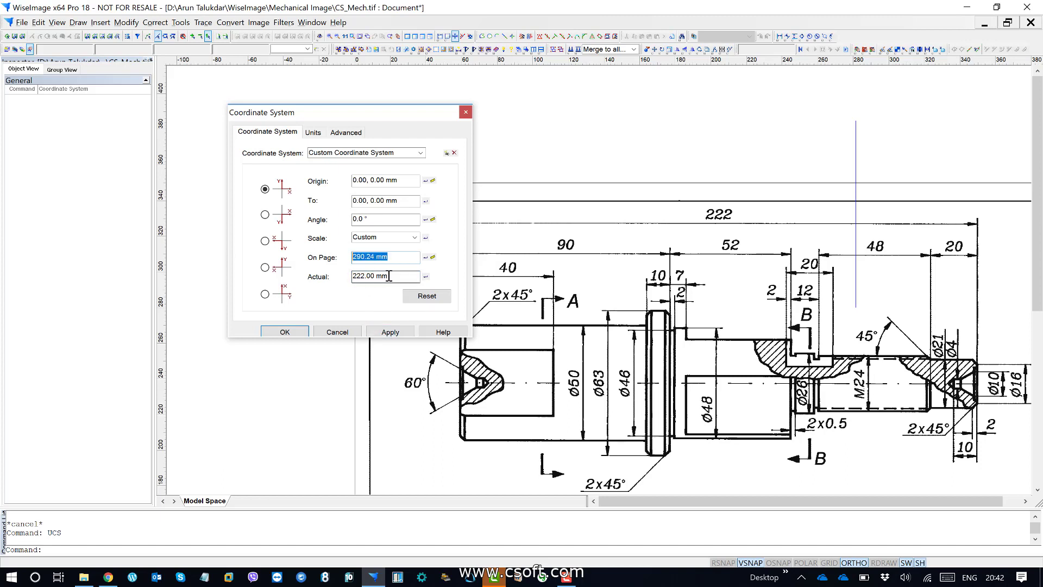
{"action": "left_click_drag", "start_coordinate": [389, 276], "coordinate": [318, 275]}
{"action": "left_click_drag", "start_coordinate": [396, 255], "coordinate": [349, 258]}
{"action": "left_click_drag", "start_coordinate": [396, 274], "coordinate": [321, 275]}
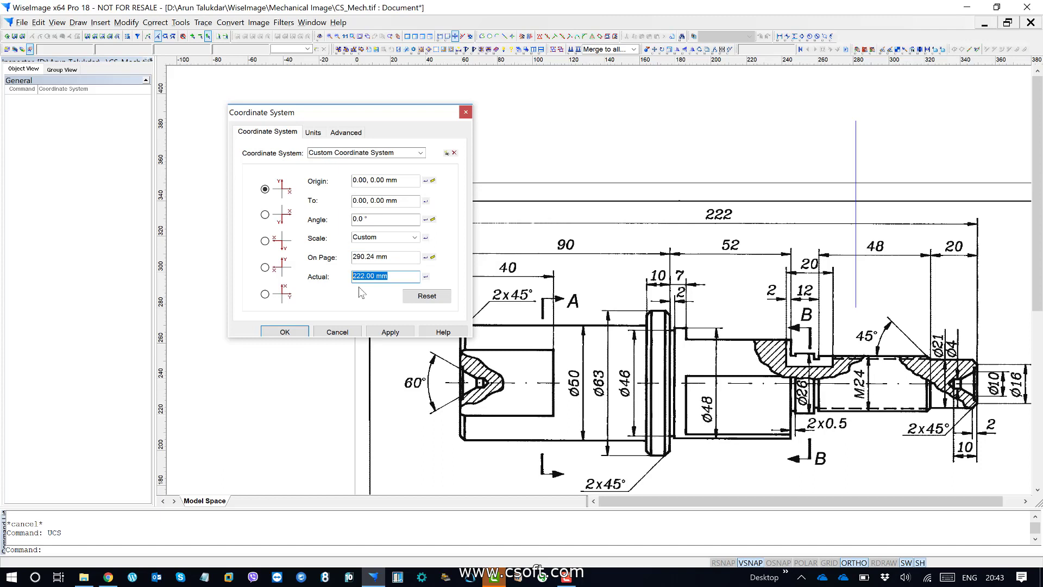
{"action": "left_click", "coordinate": [391, 257]}
{"action": "left_click", "coordinate": [392, 277]}
{"action": "left_click", "coordinate": [390, 332]}
{"action": "left_click", "coordinate": [285, 332]}
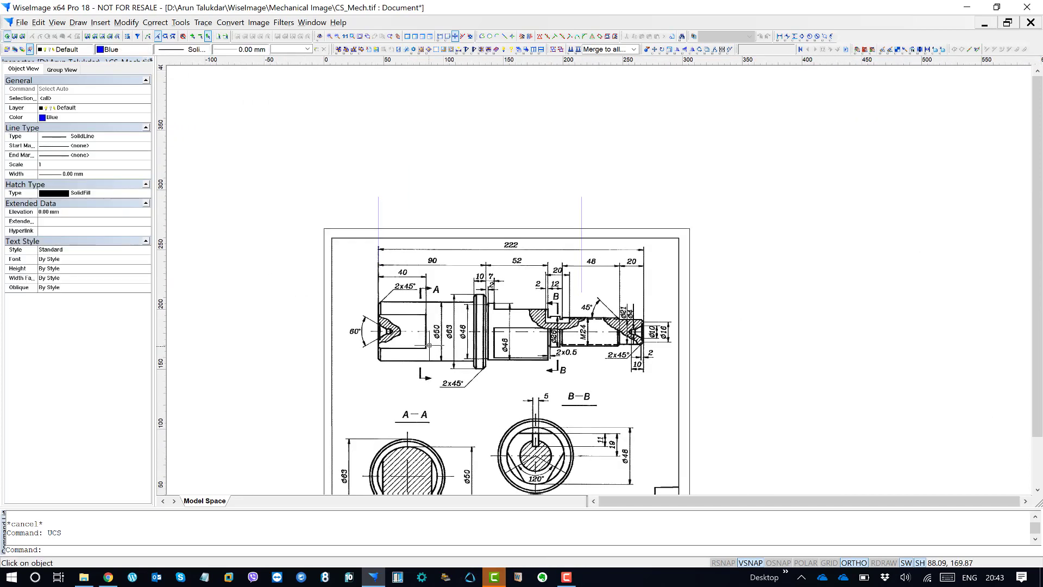
Delete the misaligned blue offset line that crosses the 48 dimension.
{"action": "left_click_drag", "start_coordinate": [588, 136], "coordinate": [496, 104]}
{"action": "type", "text": "e"}
{"action": "key", "text": "Return"}
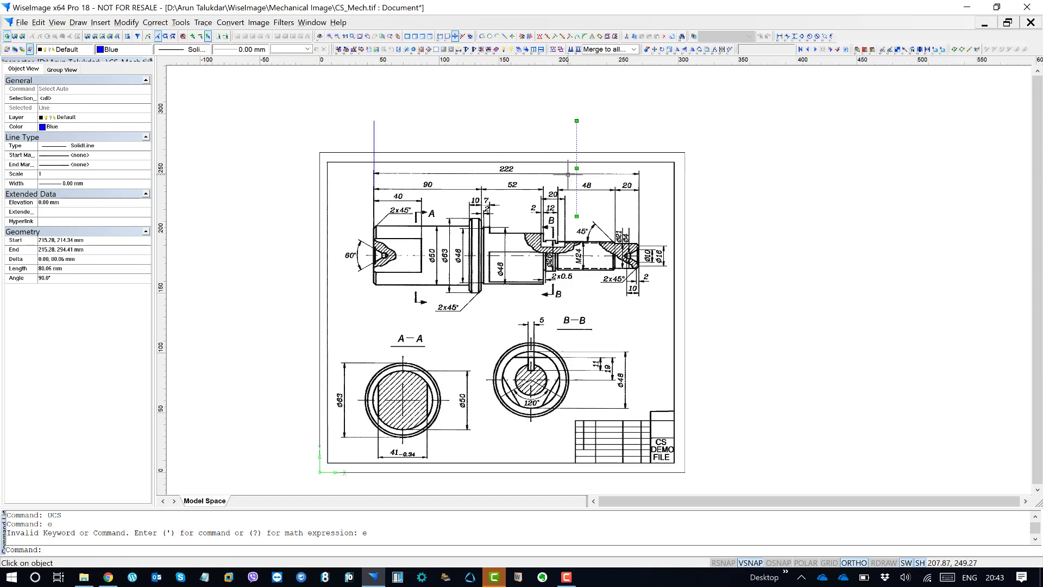
{"action": "key", "text": "Delete"}
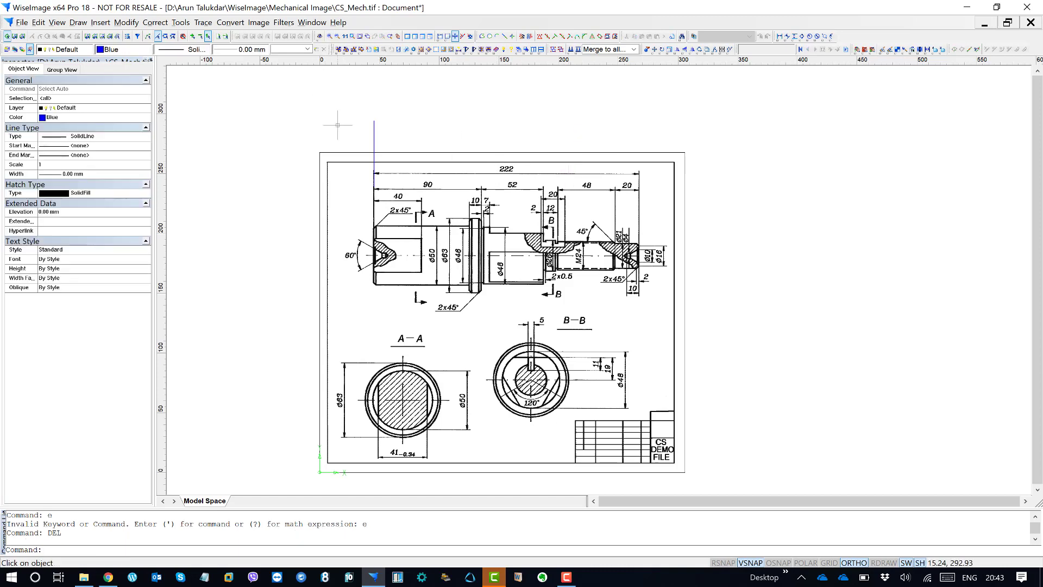
Inspect the scale property of the CS_Mech raster image, leaving it unedited.
{"action": "left_click", "coordinate": [356, 153]}
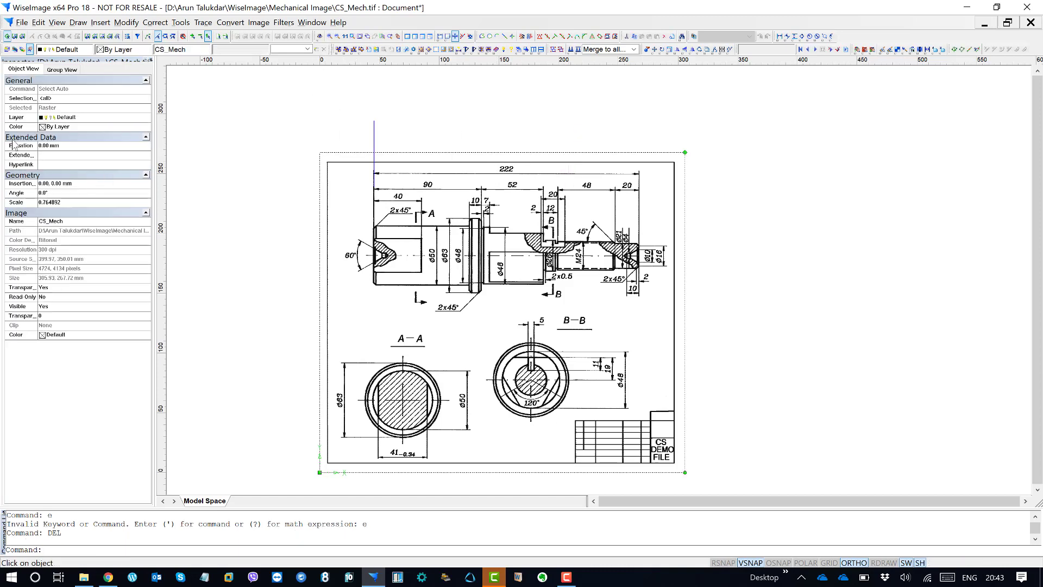
{"action": "left_click", "coordinate": [76, 202]}
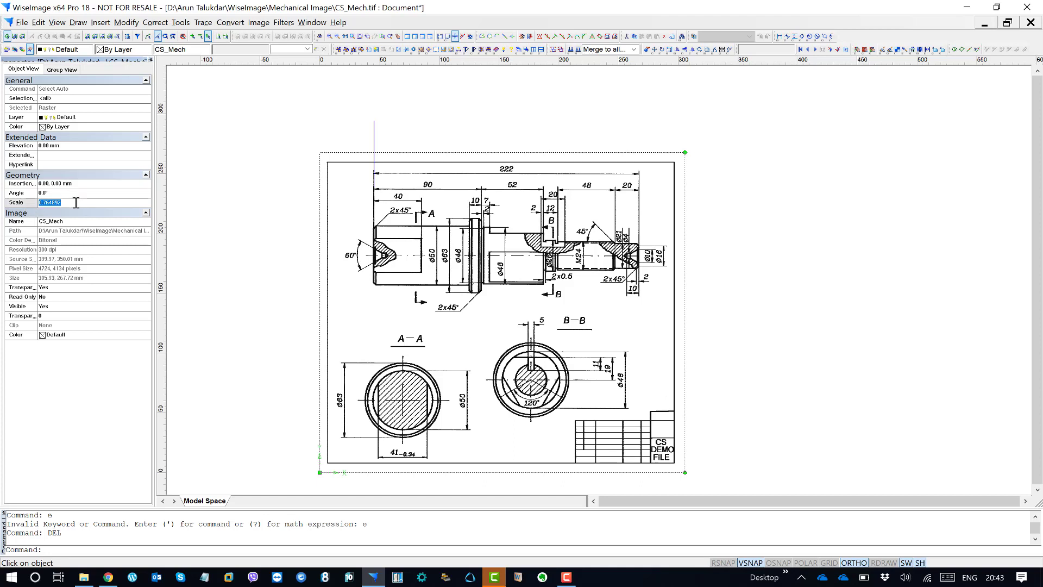
{"action": "key", "text": "Escape"}
{"action": "key", "text": "Escape"}
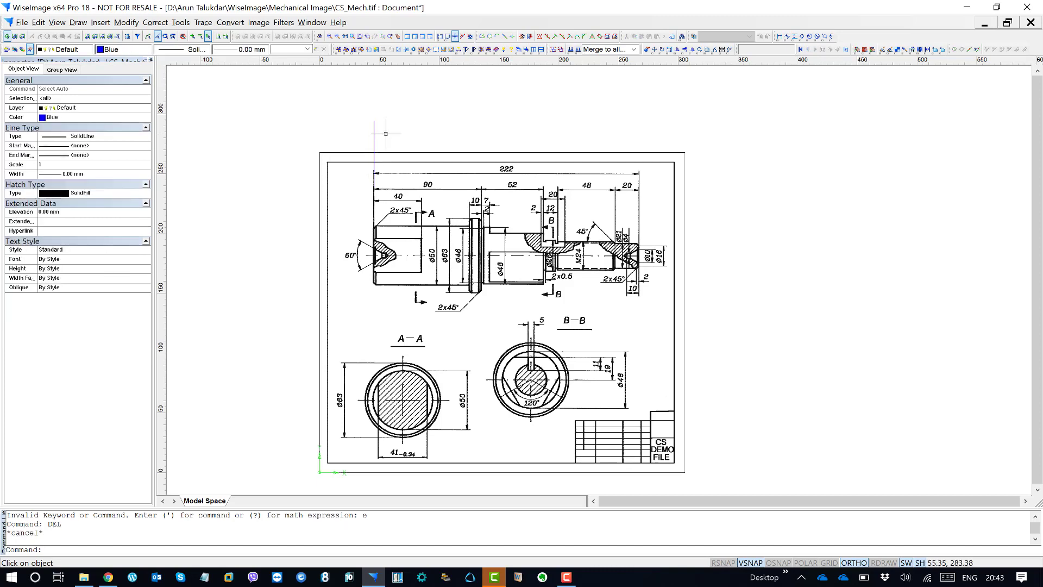
Offset the blue vertical line at the shaft's left end 222 mm to its right.
{"action": "left_click_drag", "start_coordinate": [387, 133], "coordinate": [326, 105]}
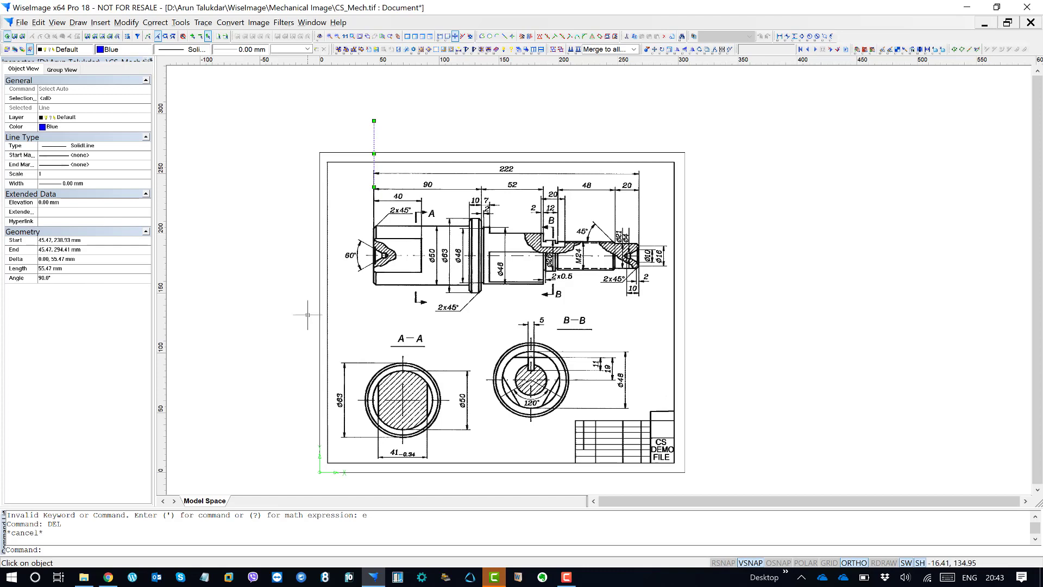
{"action": "type", "text": "c"}
{"action": "type", "text": "ffs"}
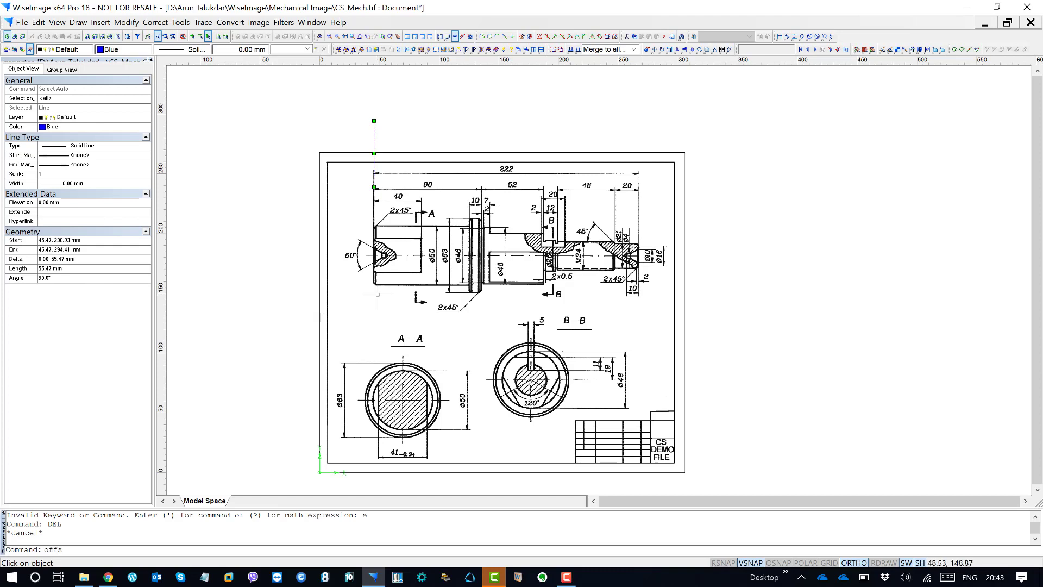
{"action": "type", "text": "et"}
{"action": "key", "text": "Return"}
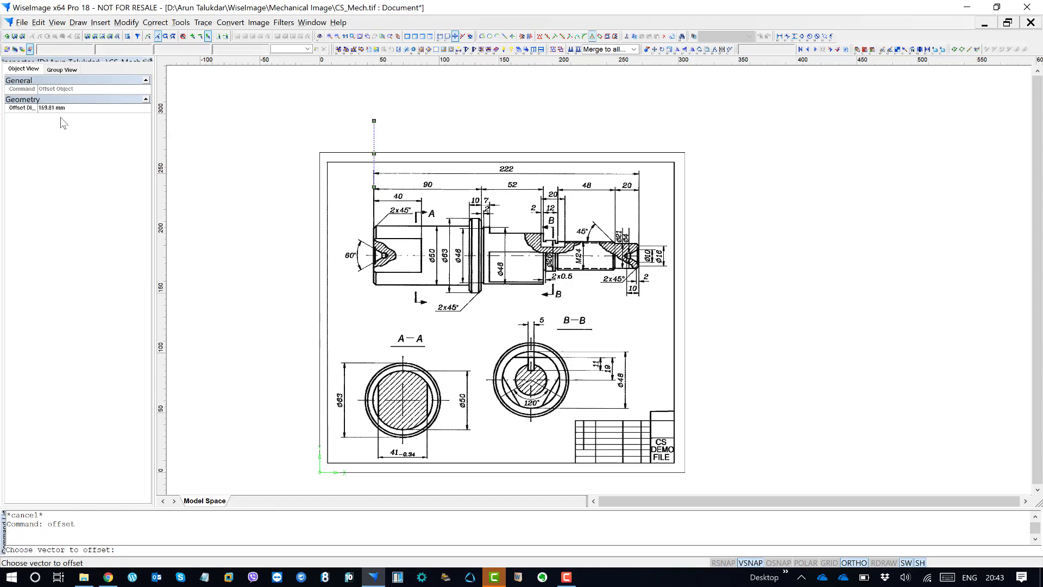
{"action": "left_click", "coordinate": [61, 111]}
{"action": "type", "text": "222"}
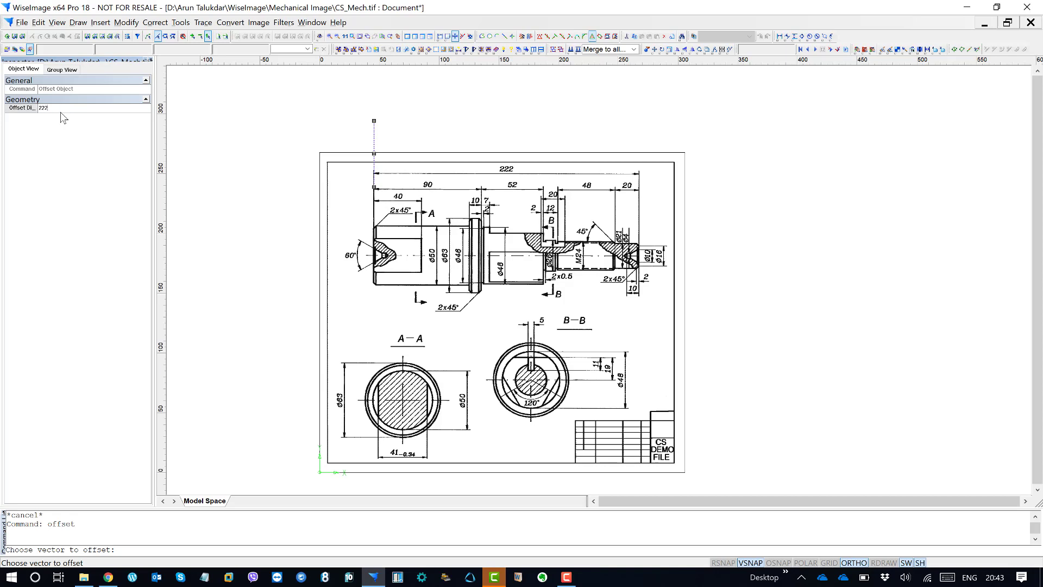
{"action": "key", "text": "Return"}
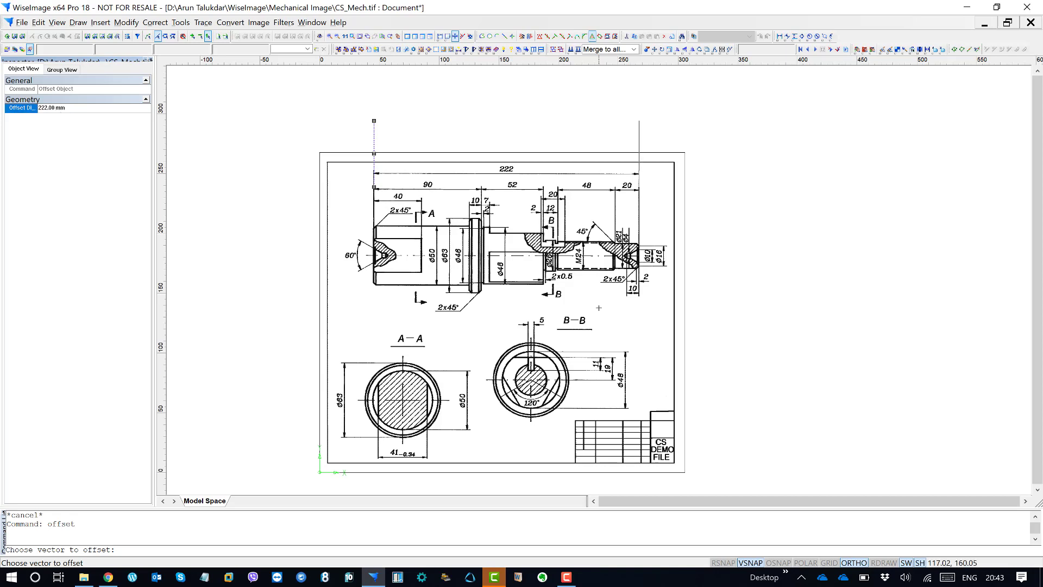
{"action": "left_click", "coordinate": [749, 299]}
Offset the blue line at the shaft's left end 90 mm to its right.
{"action": "middle_click_drag", "start_coordinate": [596, 245], "coordinate": [708, 261]}
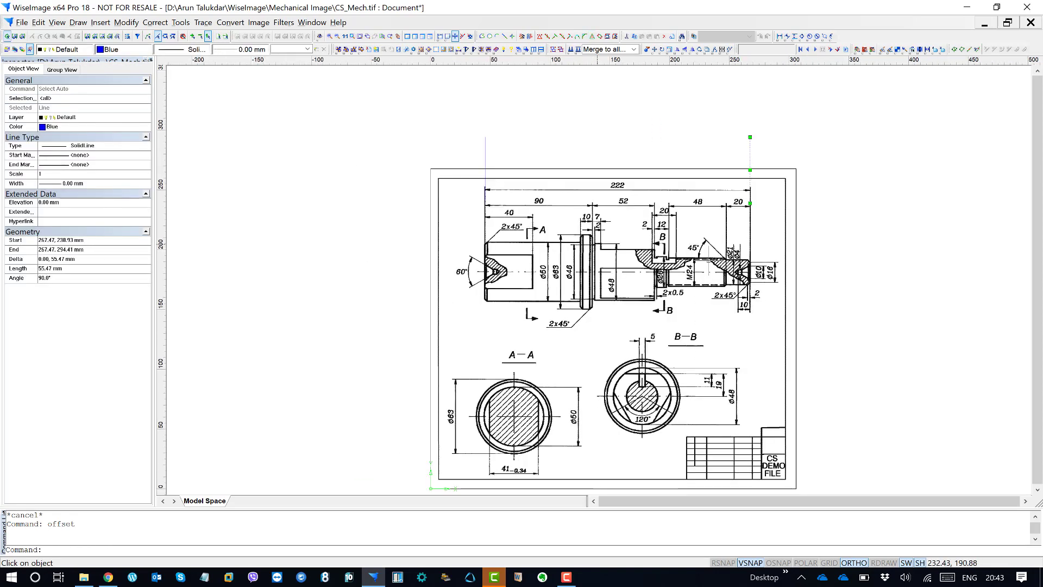
{"action": "scroll", "coordinate": [497, 146], "scroll_direction": "up", "scroll_amount": 3}
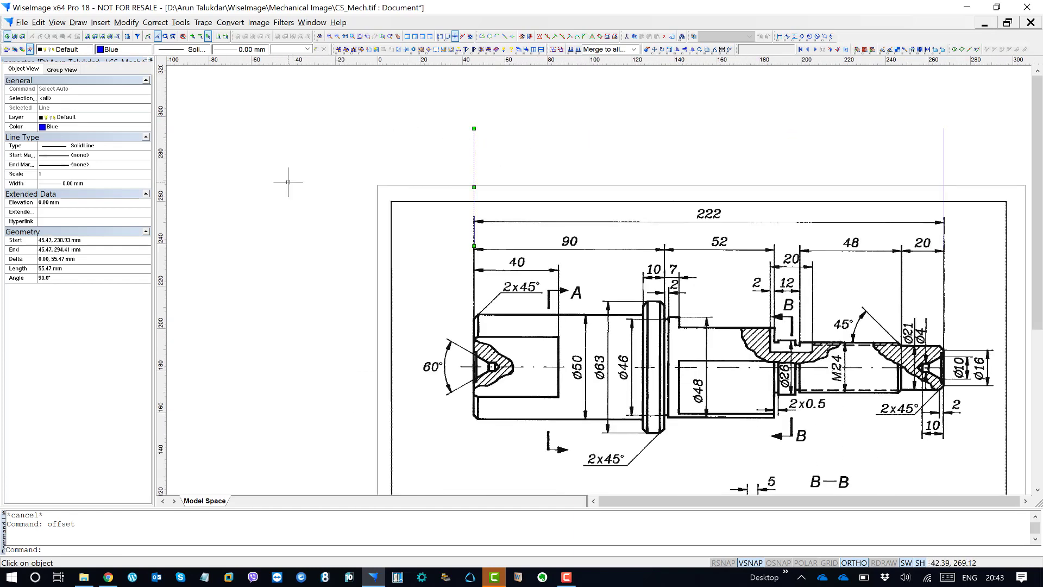
{"action": "type", "text": "offset"}
{"action": "key", "text": "Return"}
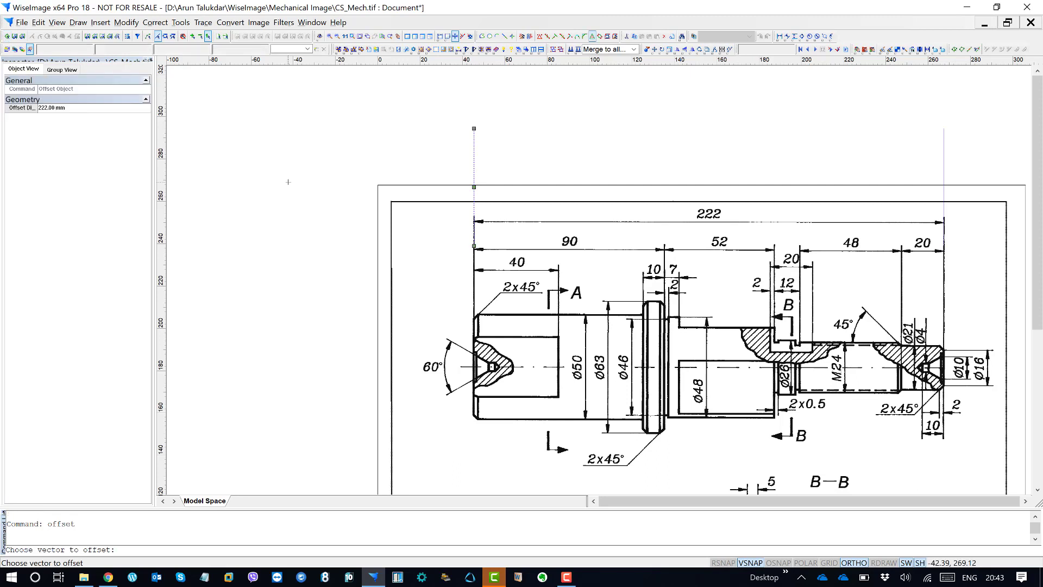
{"action": "left_click", "coordinate": [80, 109]}
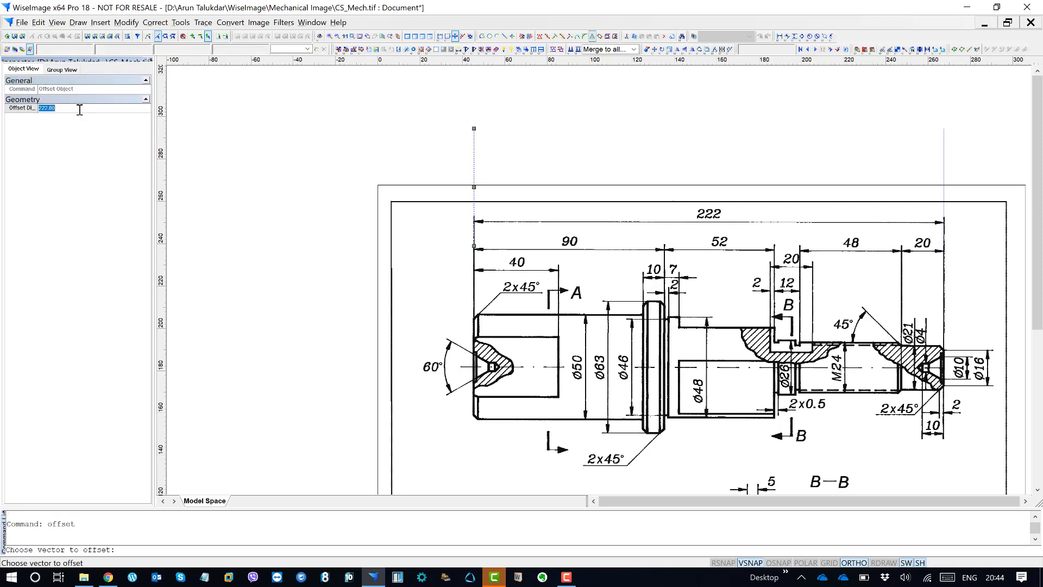
{"action": "type", "text": "90"}
{"action": "key", "text": "Return"}
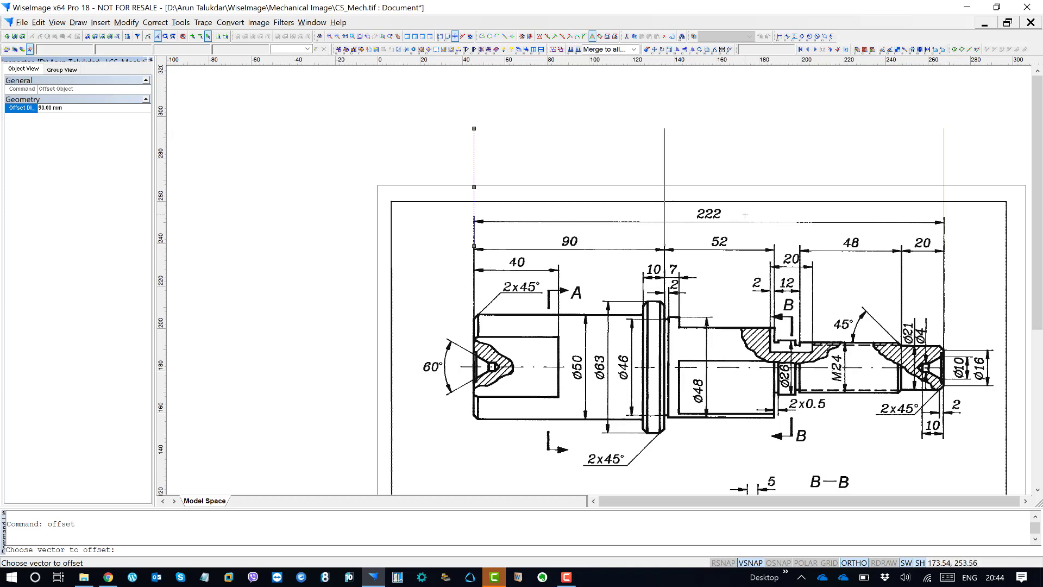
{"action": "left_click", "coordinate": [763, 255]}
Offset the blue line between the 90 and 52 dimensions 52 mm to its right.
{"action": "middle_click_drag", "start_coordinate": [734, 301], "coordinate": [596, 289]}
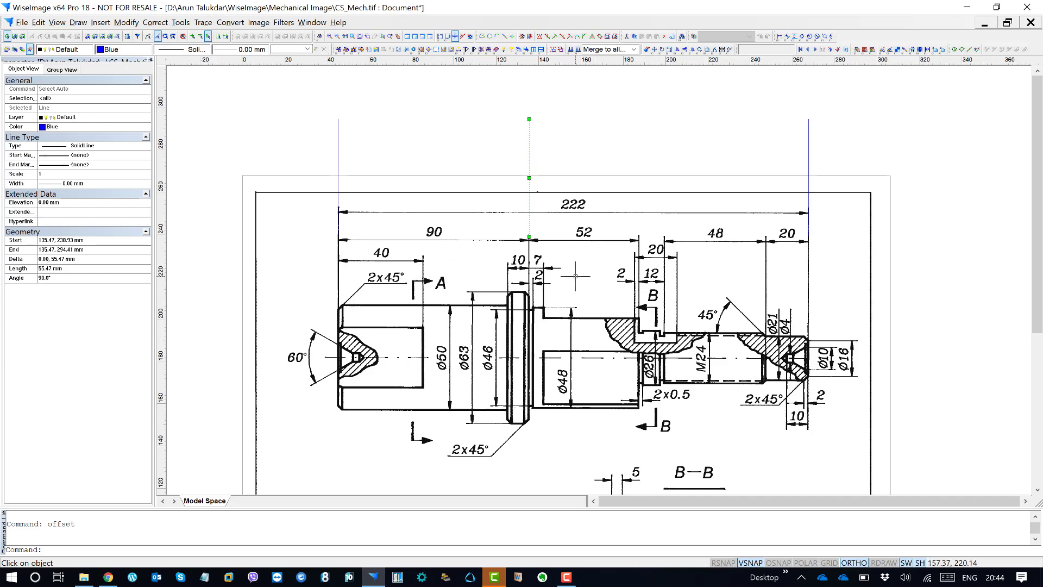
{"action": "type", "text": "offset"}
{"action": "key", "text": "Return"}
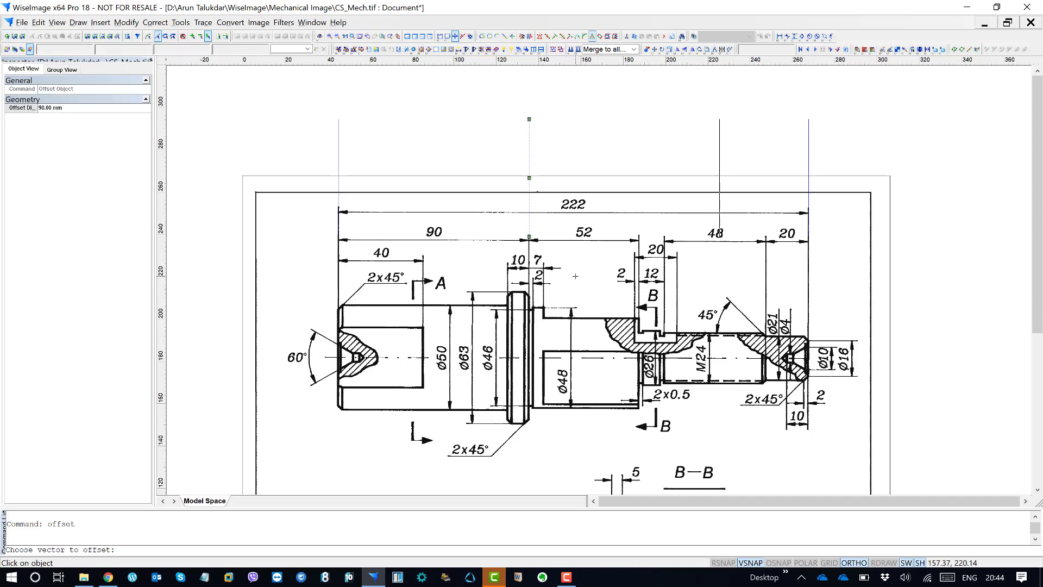
{"action": "left_click", "coordinate": [75, 108]}
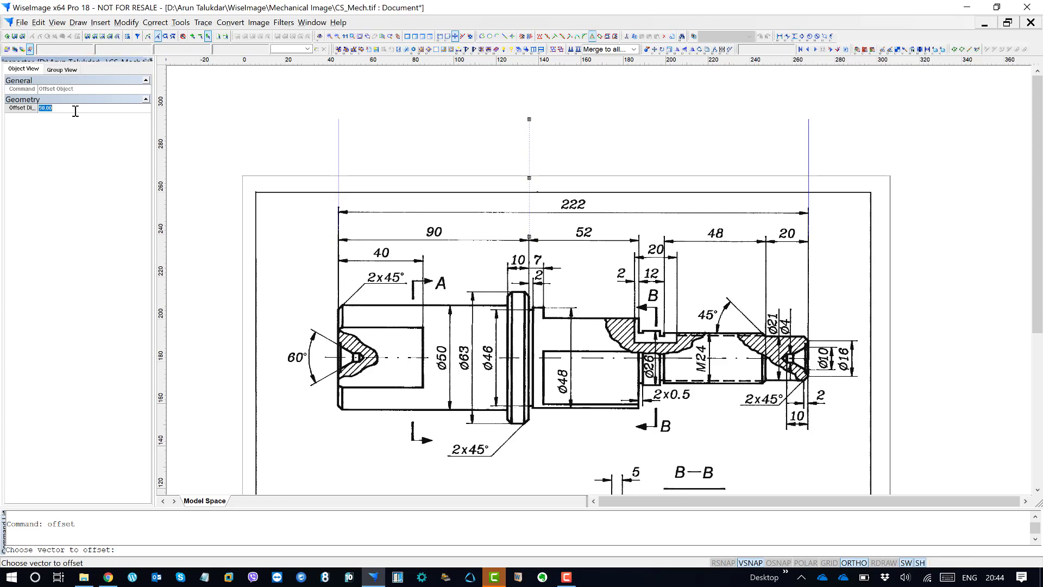
{"action": "type", "text": "52"}
{"action": "key", "text": "Return"}
{"action": "left_click", "coordinate": [635, 302]}
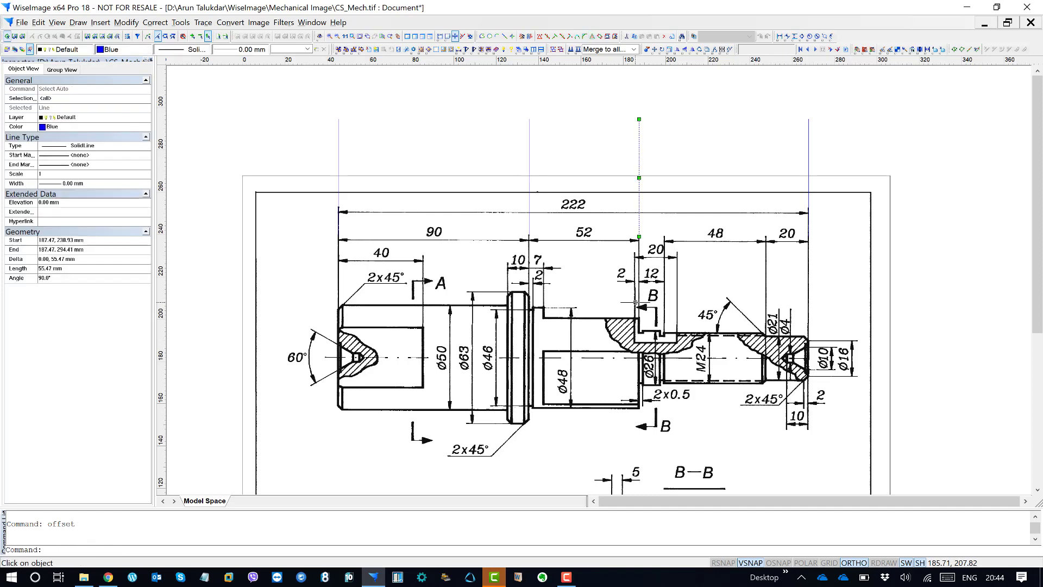
Clear the selection and check the offset lines against the 222, 90 and 52 dimensions across the whole sheet.
{"action": "scroll", "coordinate": [635, 302], "scroll_direction": "down", "scroll_amount": 2}
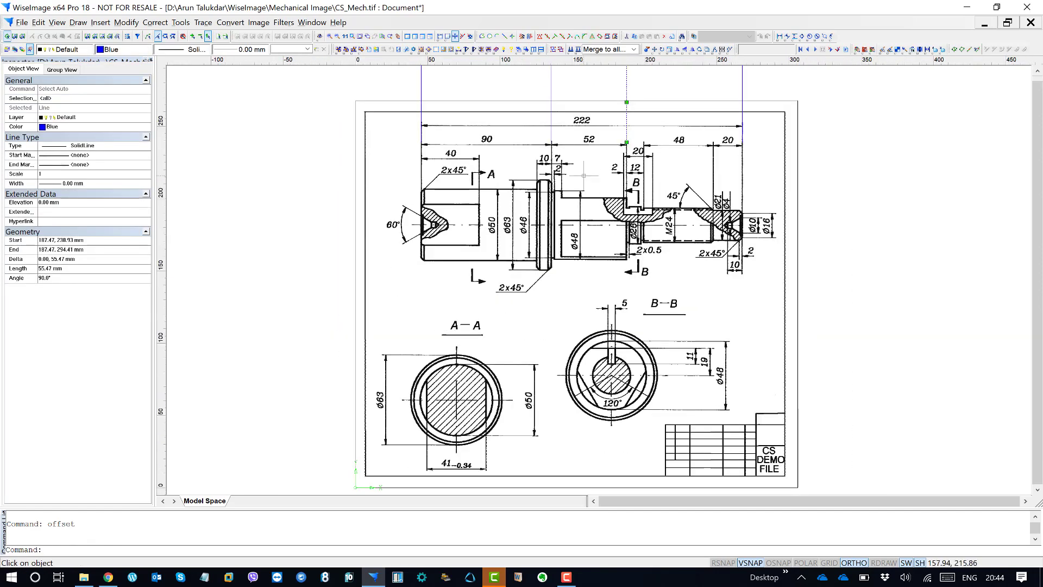
{"action": "middle_click_drag", "start_coordinate": [583, 175], "coordinate": [586, 219]}
{"action": "key", "text": "Escape"}
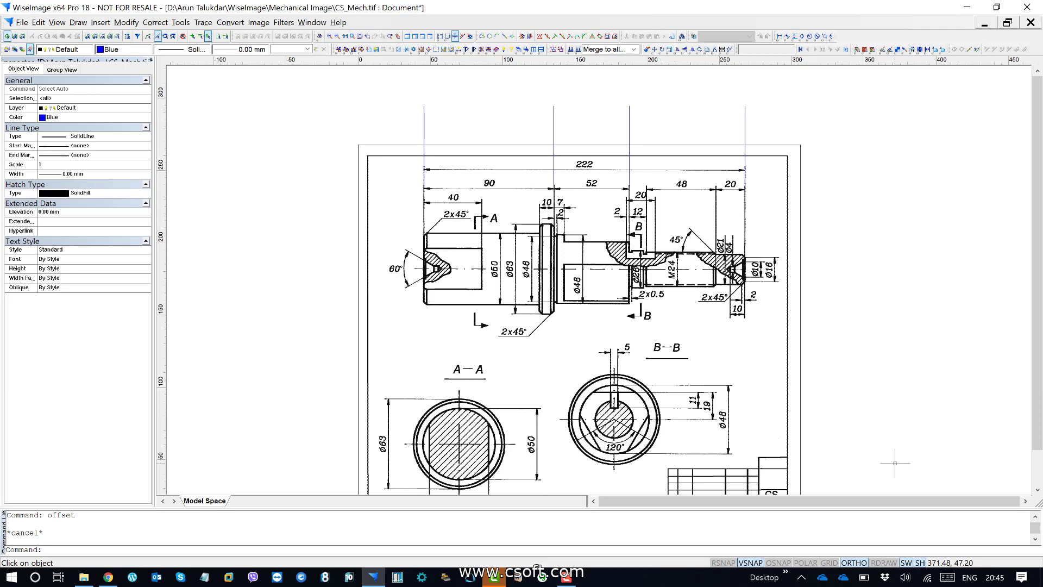
{"action": "type", "text": "e"}
{"action": "key", "text": "Return"}
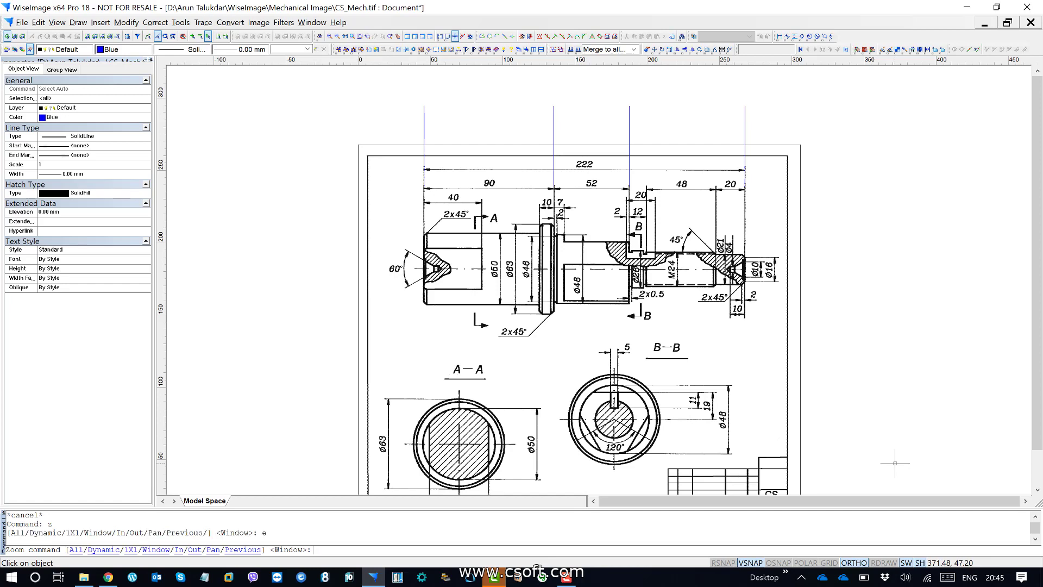
{"action": "middle_click_drag", "start_coordinate": [682, 373], "coordinate": [615, 294]}
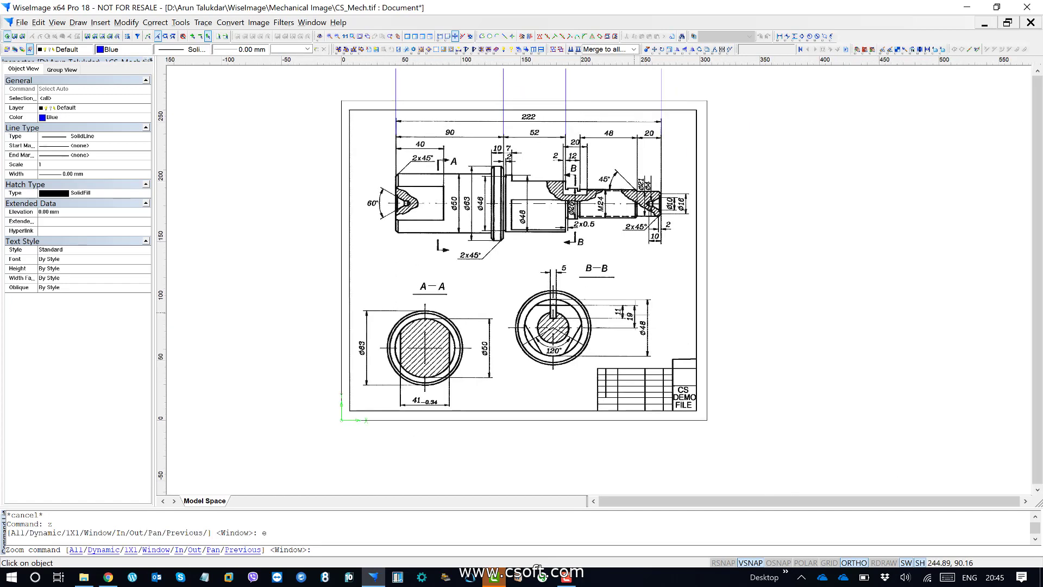
{"action": "middle_click_drag", "start_coordinate": [573, 252], "coordinate": [582, 281]}
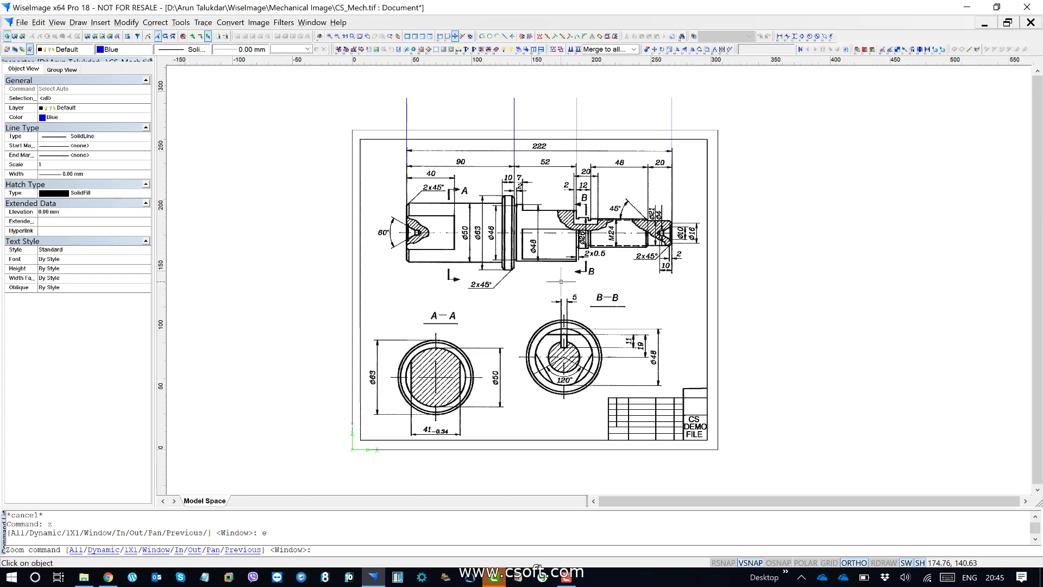
Minimize the drawing window and refresh the desktop.
{"action": "left_click", "coordinate": [965, 8]}
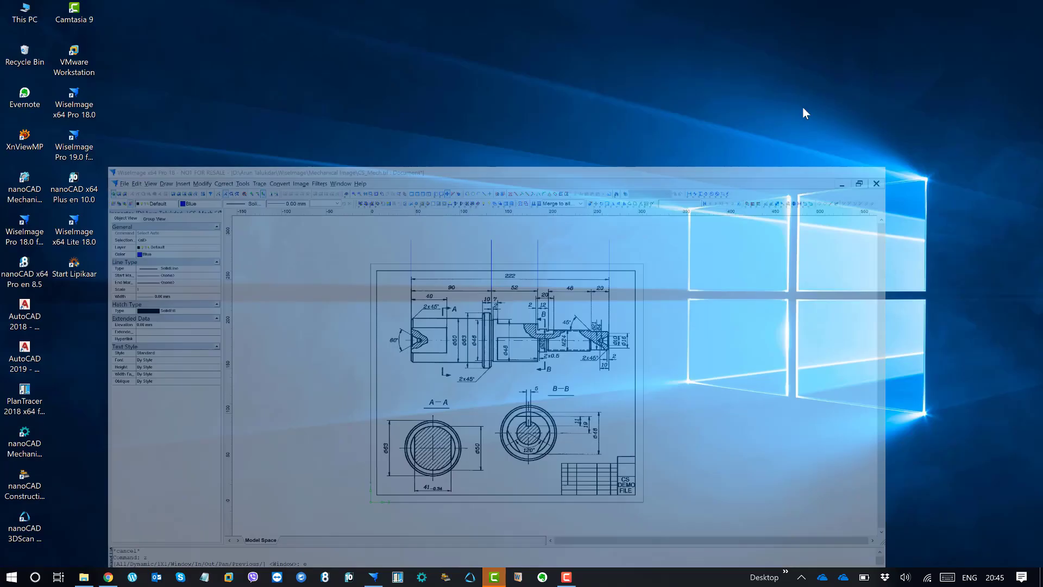
{"action": "right_click", "coordinate": [514, 197]}
{"action": "left_click", "coordinate": [443, 236]}
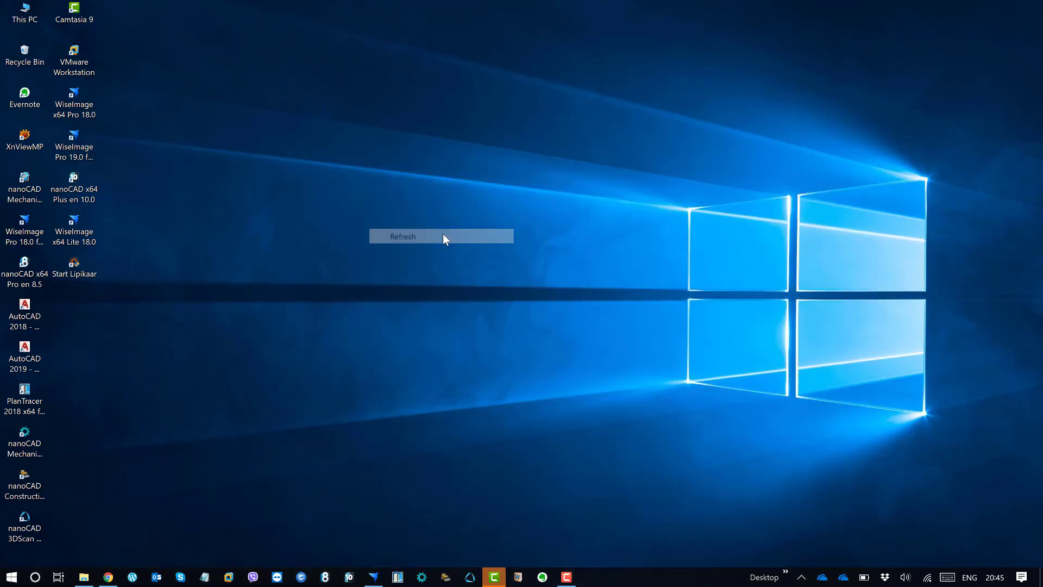